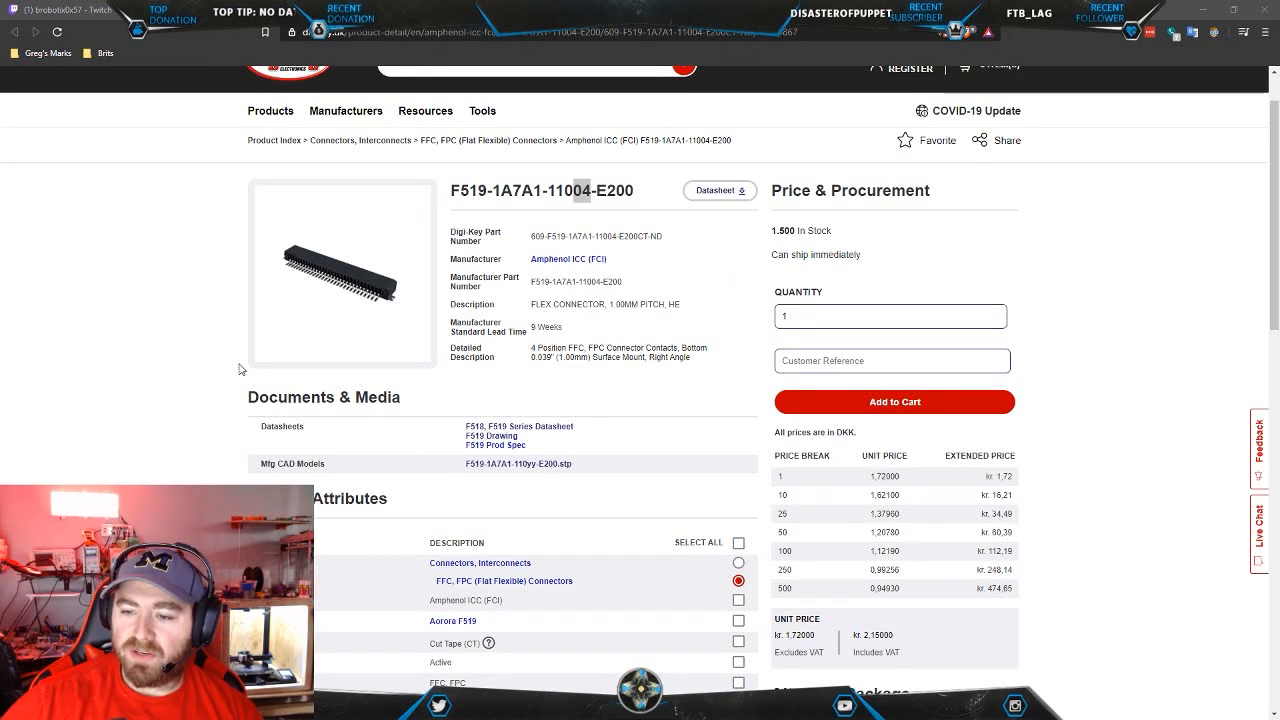
- Review the connector's Digi-Key page, switch to Fusion 360 and insert the f519 component from the PCB components folder into the design
scroll(239, 369, down, 2)
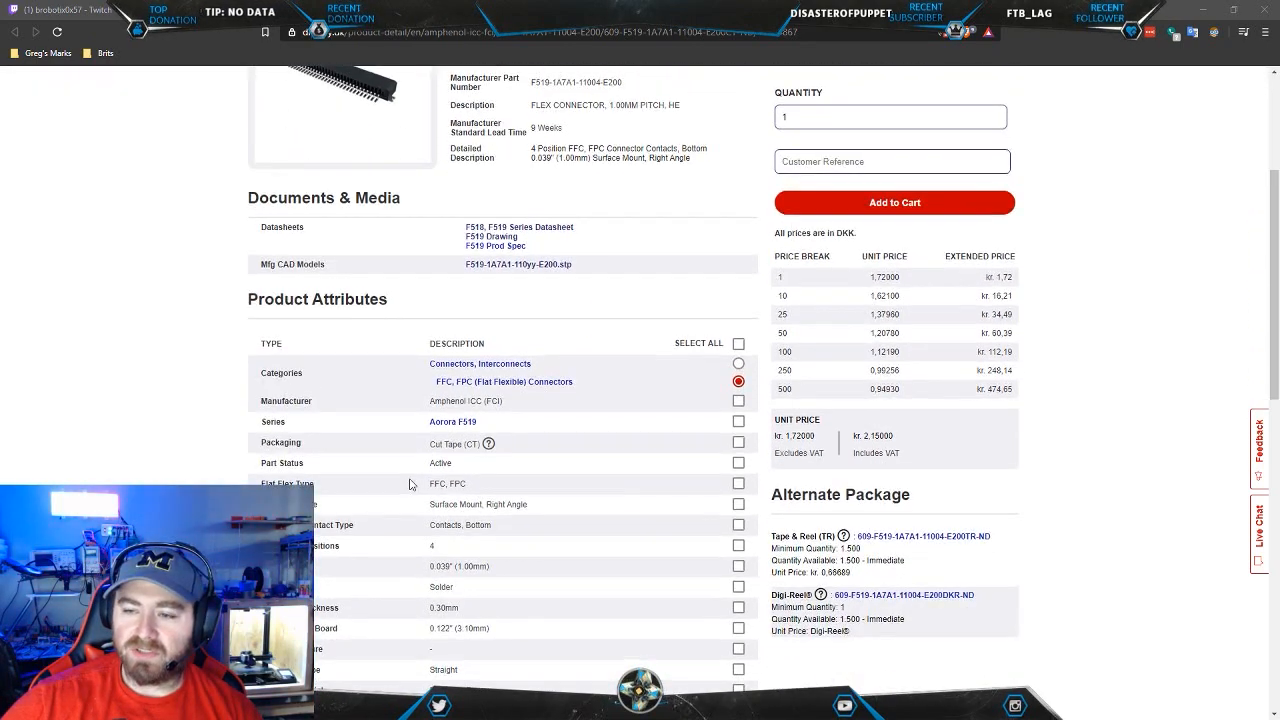
scroll(409, 484, up, 2)
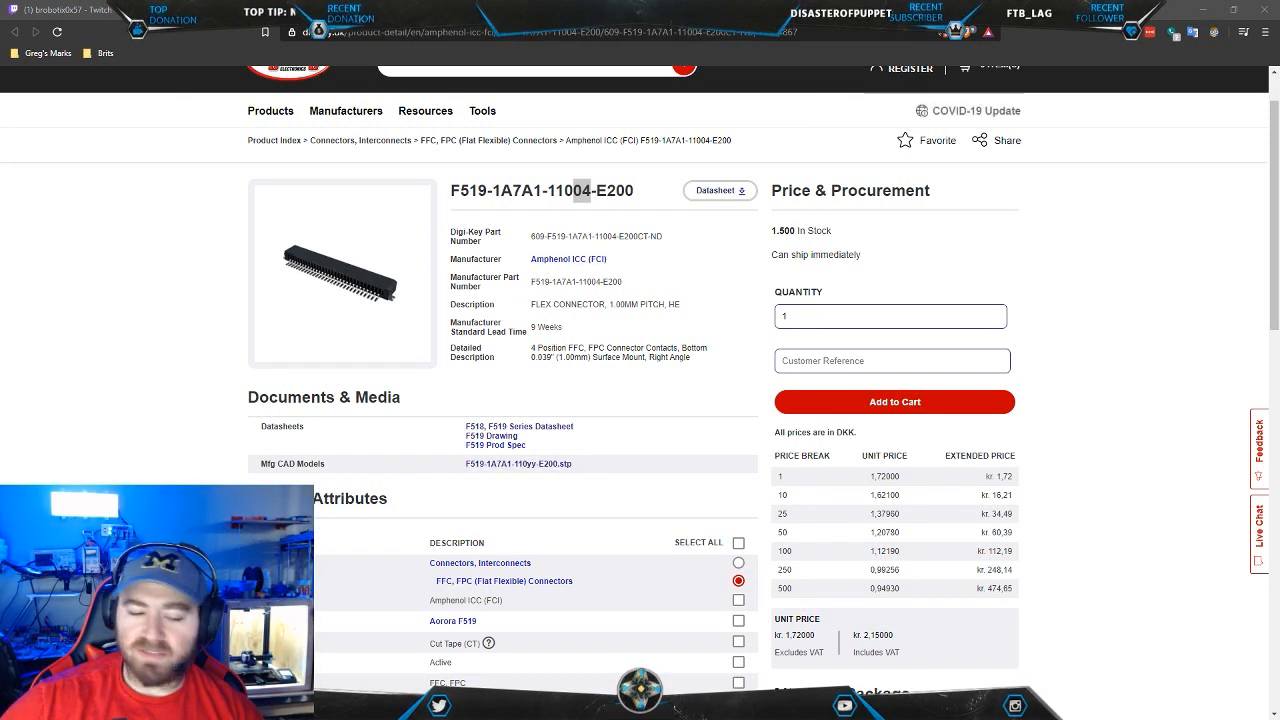
key(alt+Tab)
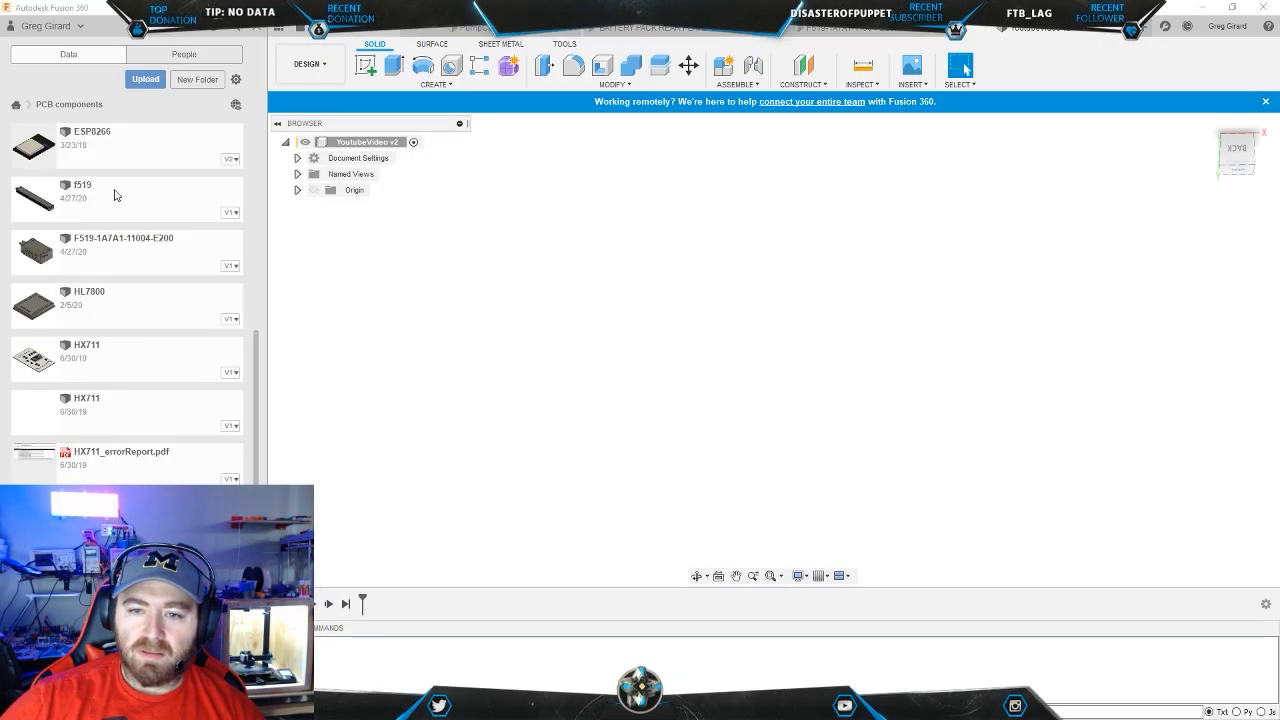
drag(105, 201, 473, 302)
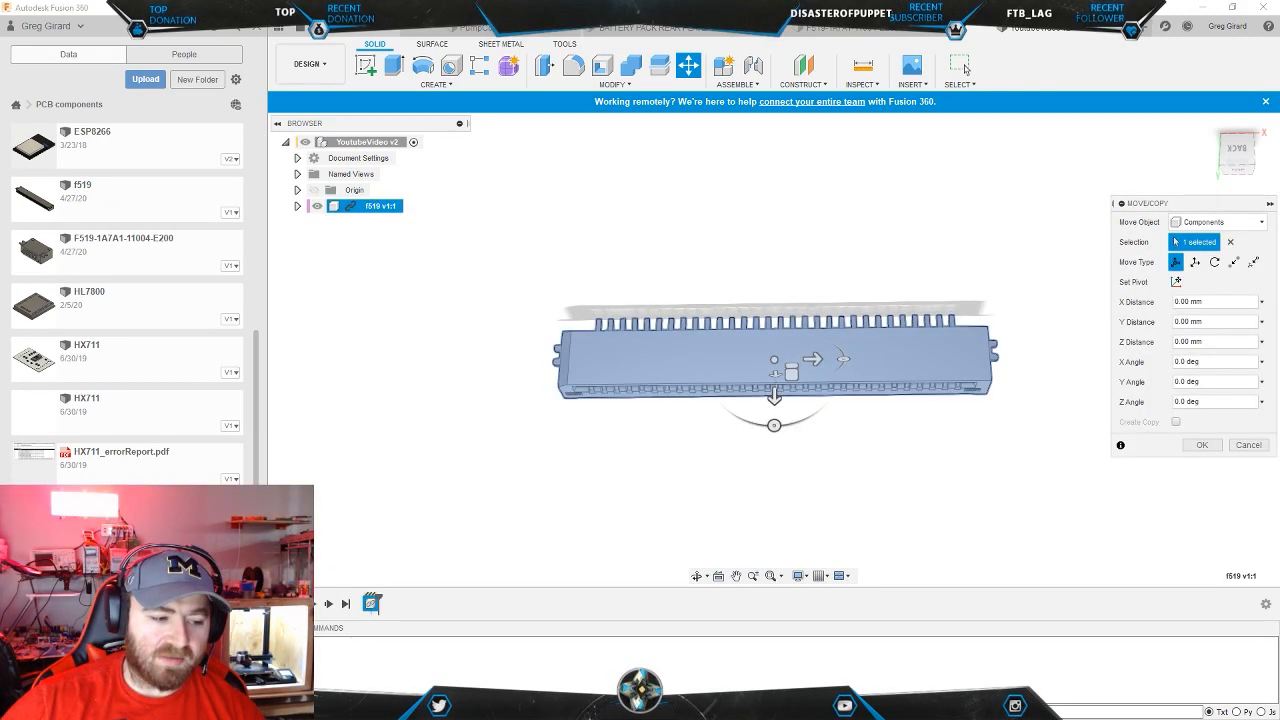
- Switch to the Digi-Key page, open the download of the F519-1A7A1-110yy-E200.stp CAD model, cancel it and return to Fusion 360
key(alt+Tab)
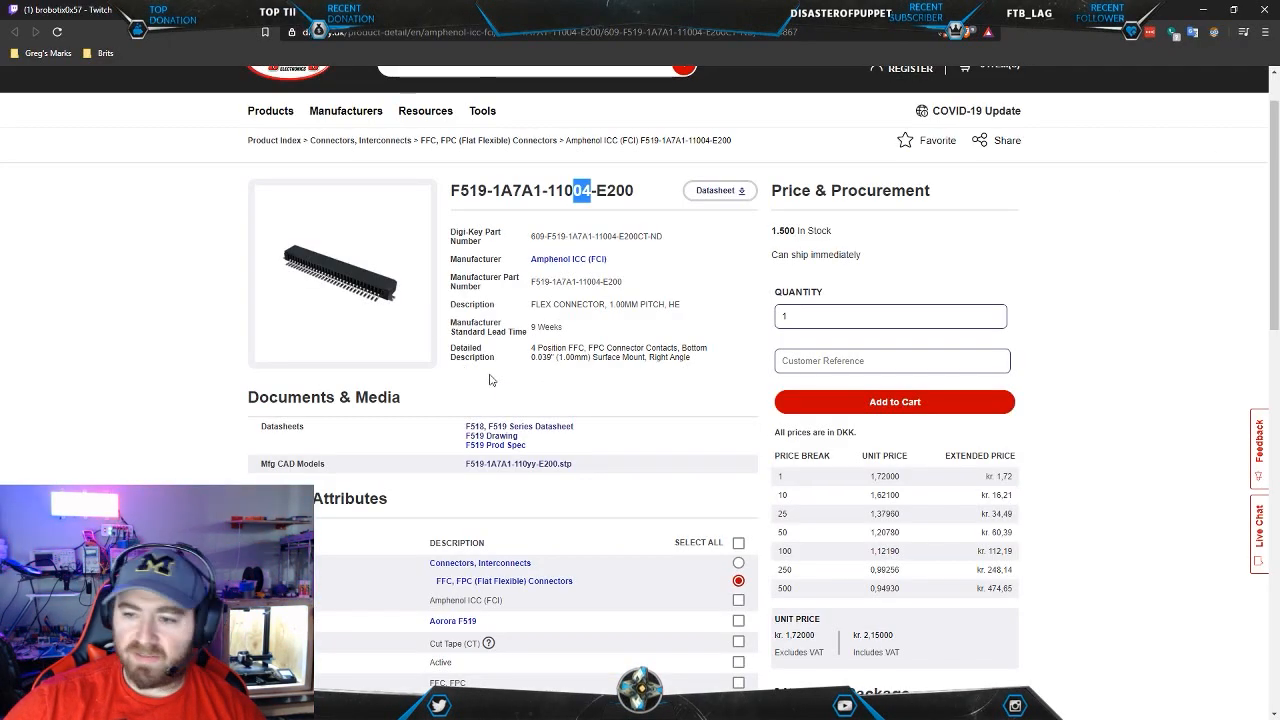
click(532, 465)
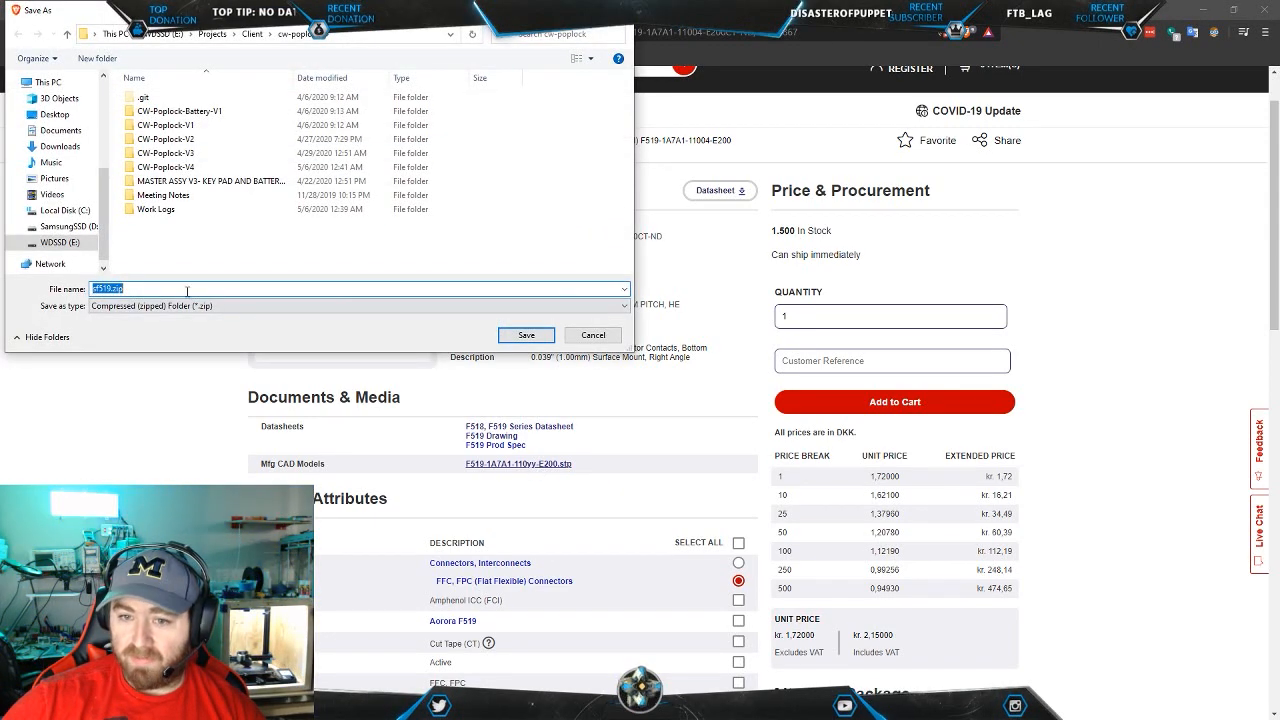
click(594, 335)
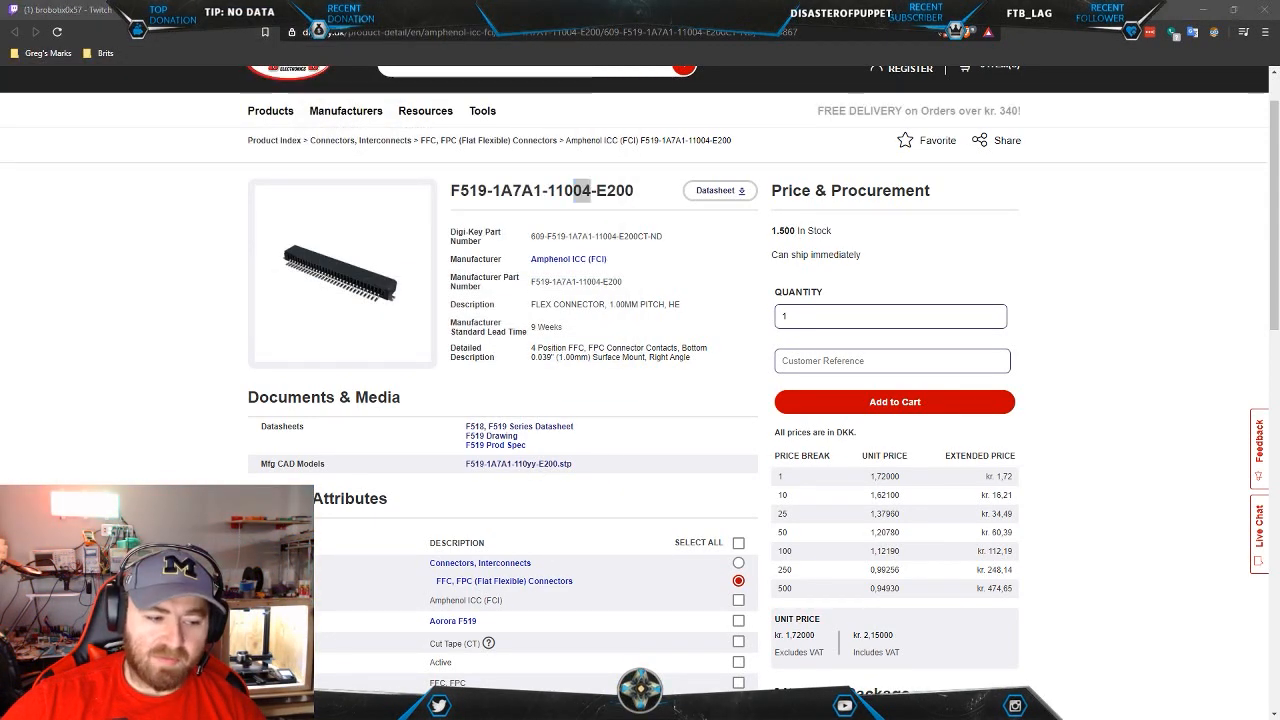
key(alt+Tab)
- Accept the f519 component's placement and break its link to the source design
click(1216, 450)
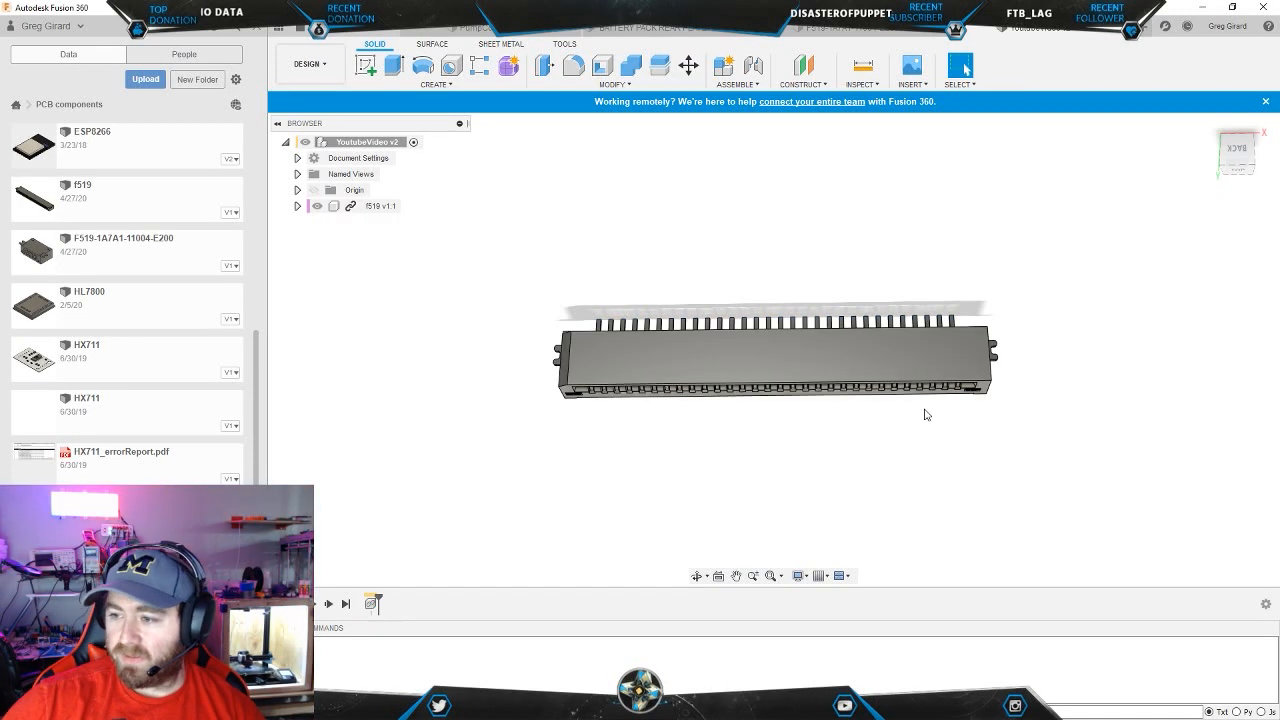
scroll(923, 411, up, 1)
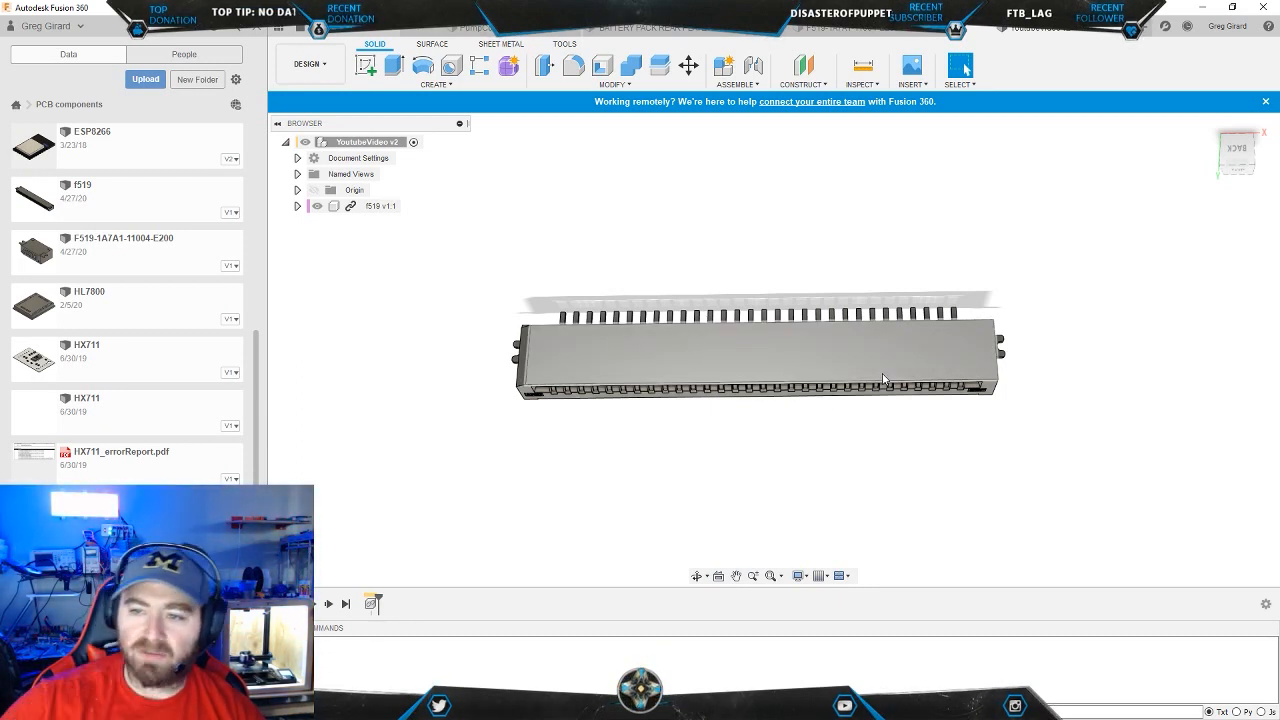
right_click(357, 207)
click(403, 428)
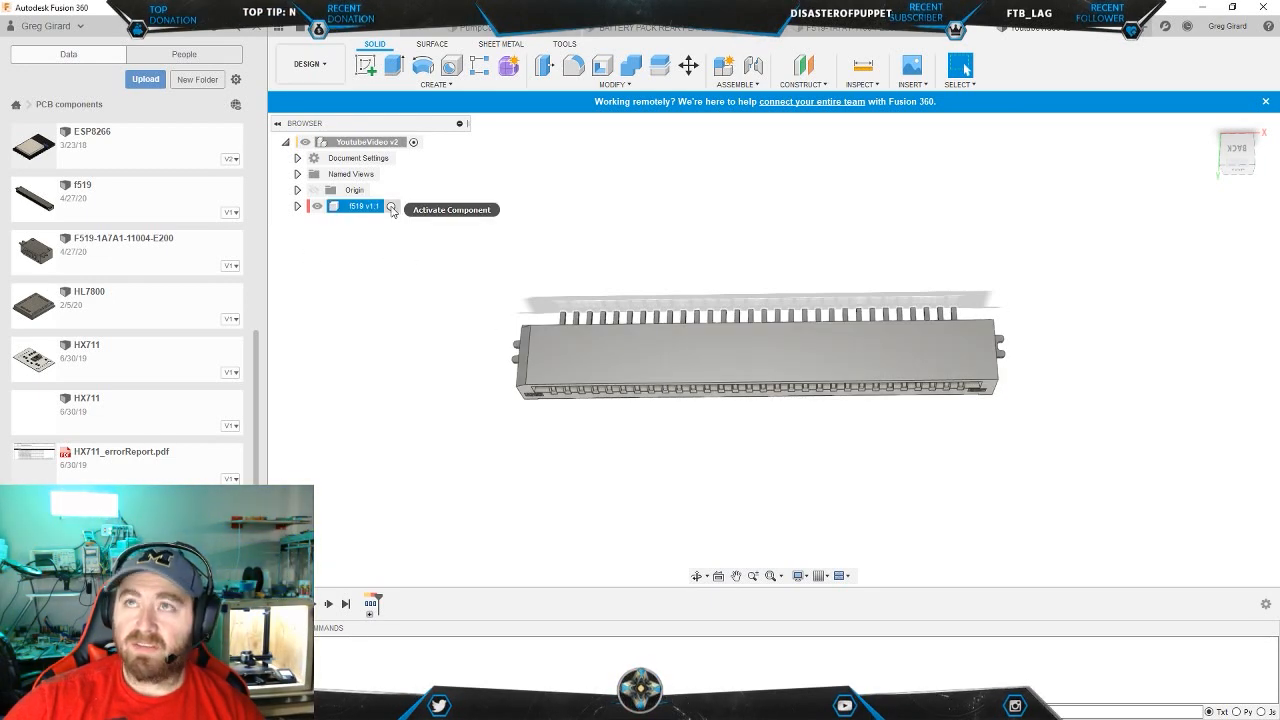
- Activate the f519 component and create a sketch on the connector housing's large flat face
click(392, 207)
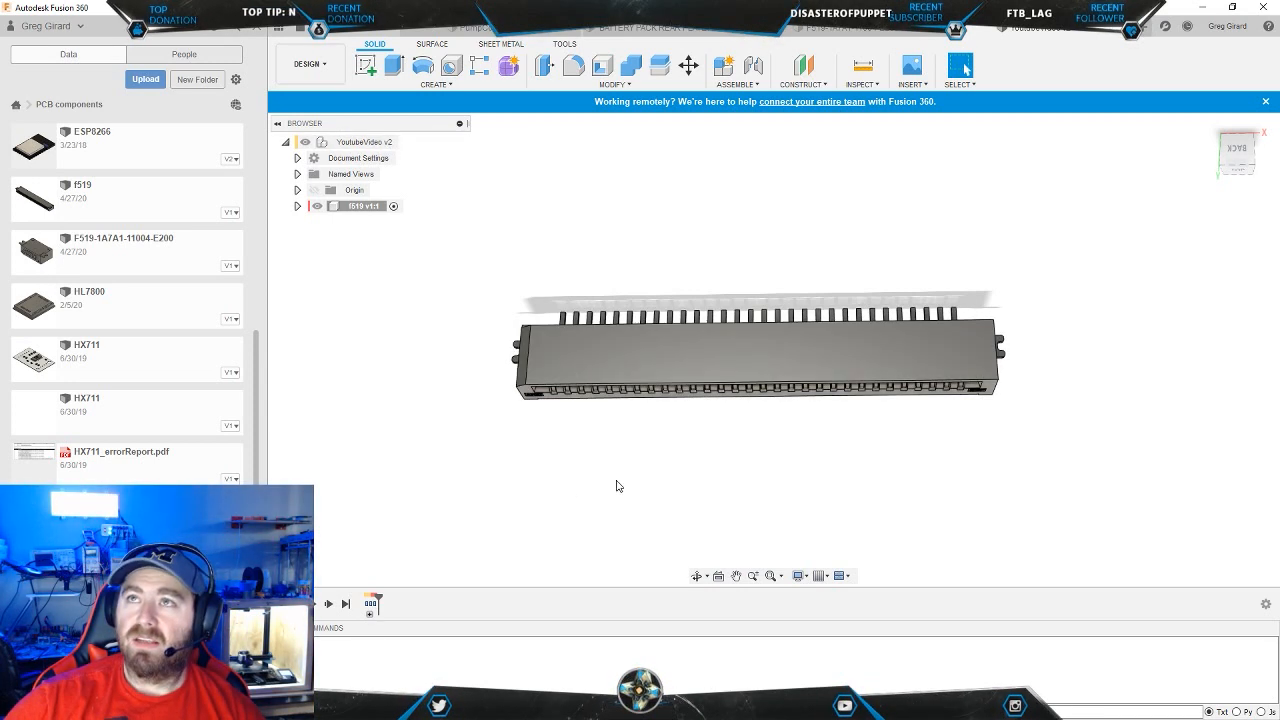
click(664, 347)
right_click(664, 347)
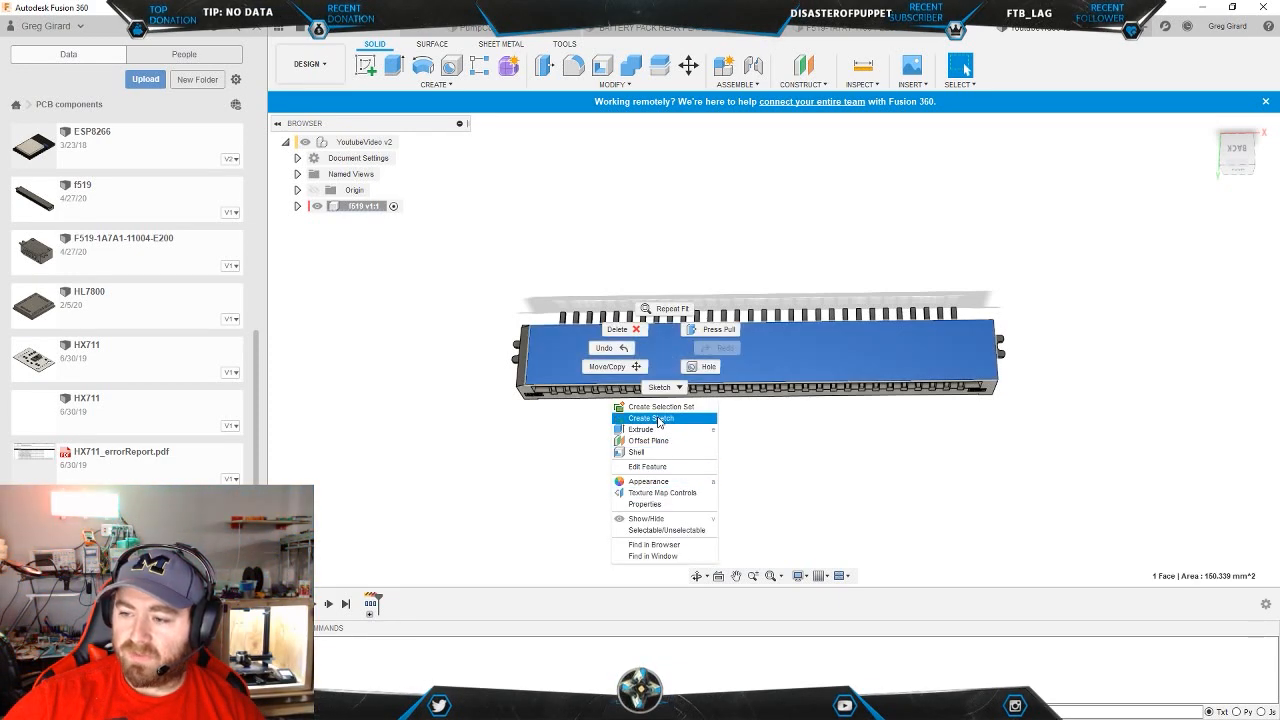
click(652, 418)
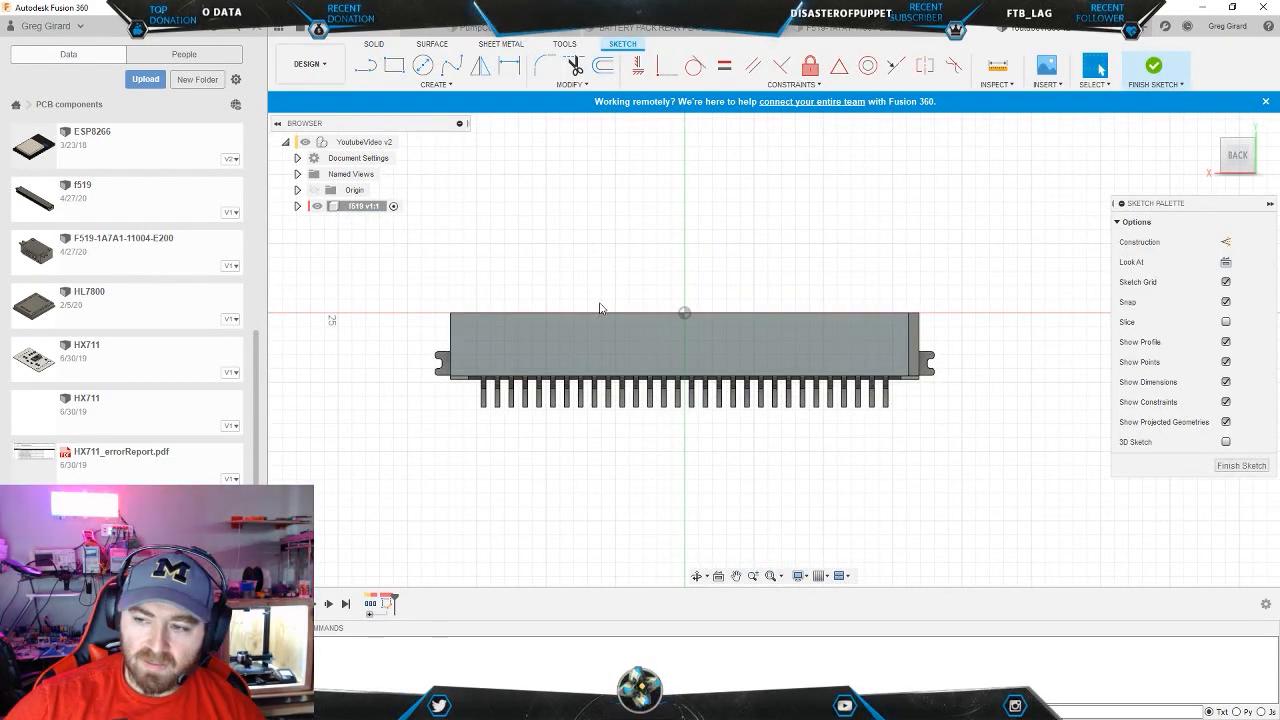
- Sketch a rectangle about 10.3 mm high across the middle of the connector, extending beyond the housing and the pin tips
scroll(615, 275, up, 3)
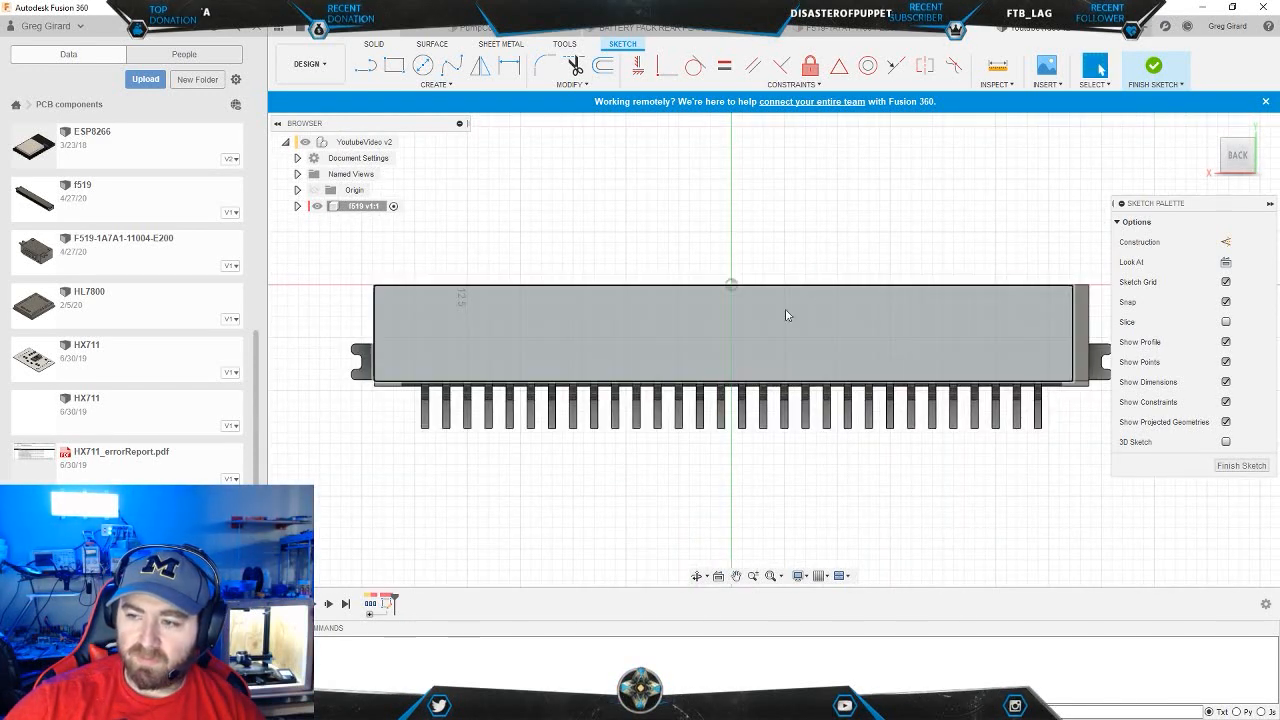
scroll(626, 286, down, 1)
key(r)
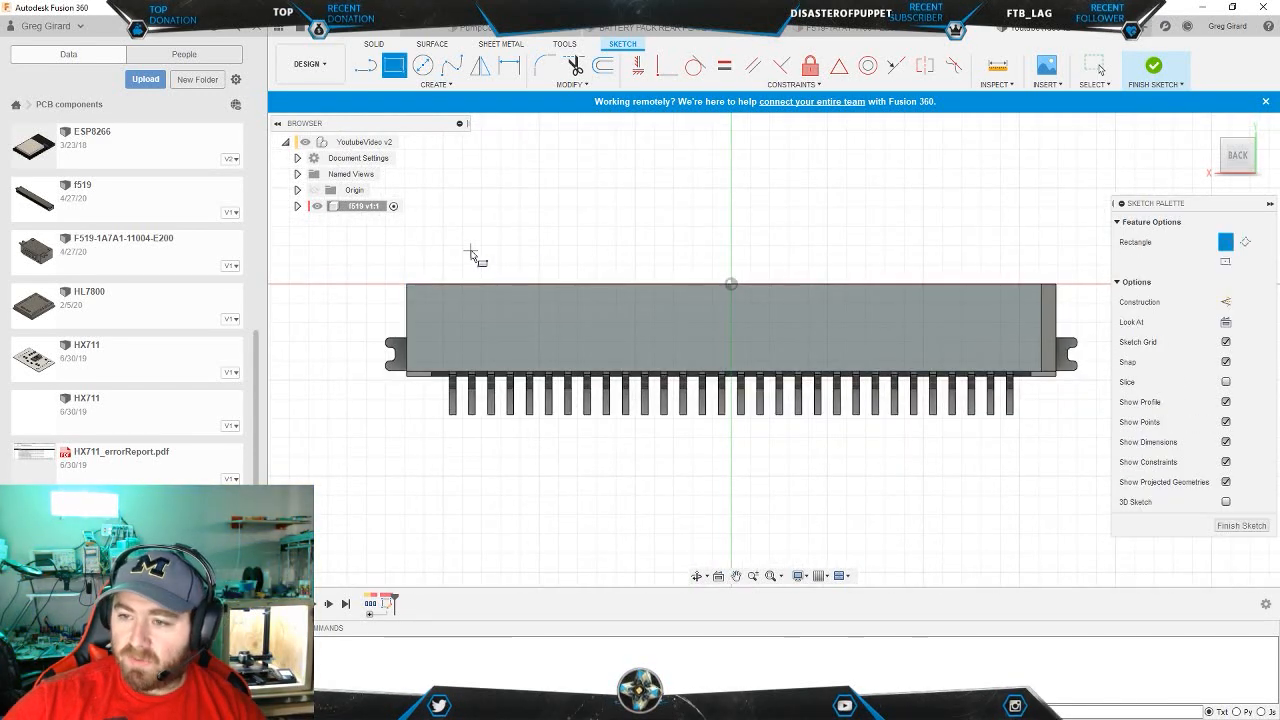
click(470, 249)
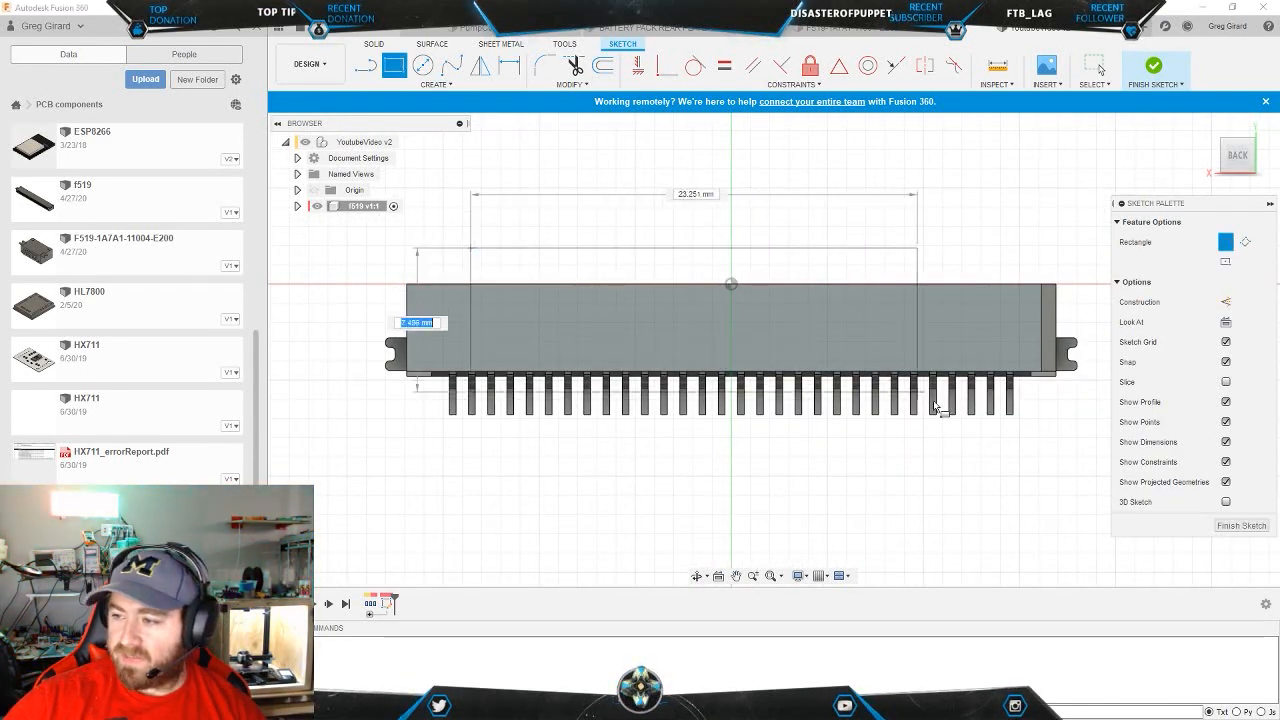
click(999, 444)
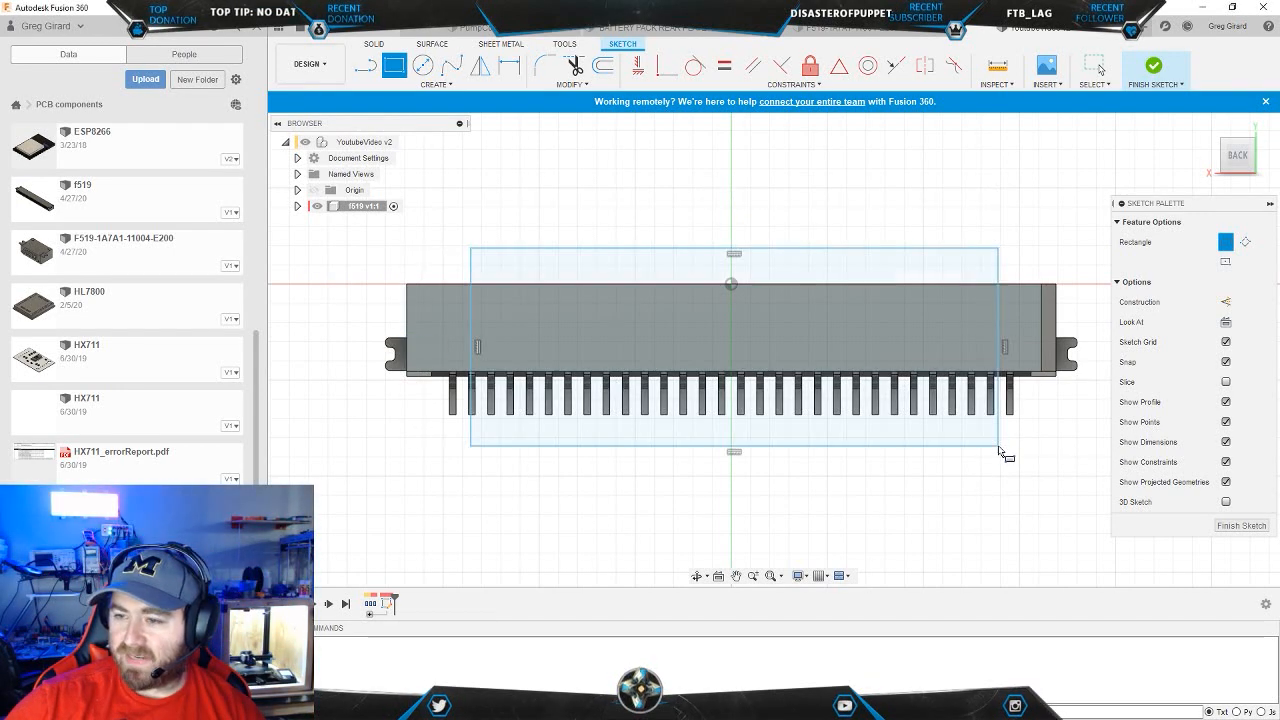
key(Escape)
- Move both vertical sides of the rectangle inward so each falls between the second and third pins from its end
drag(476, 338, 484, 333)
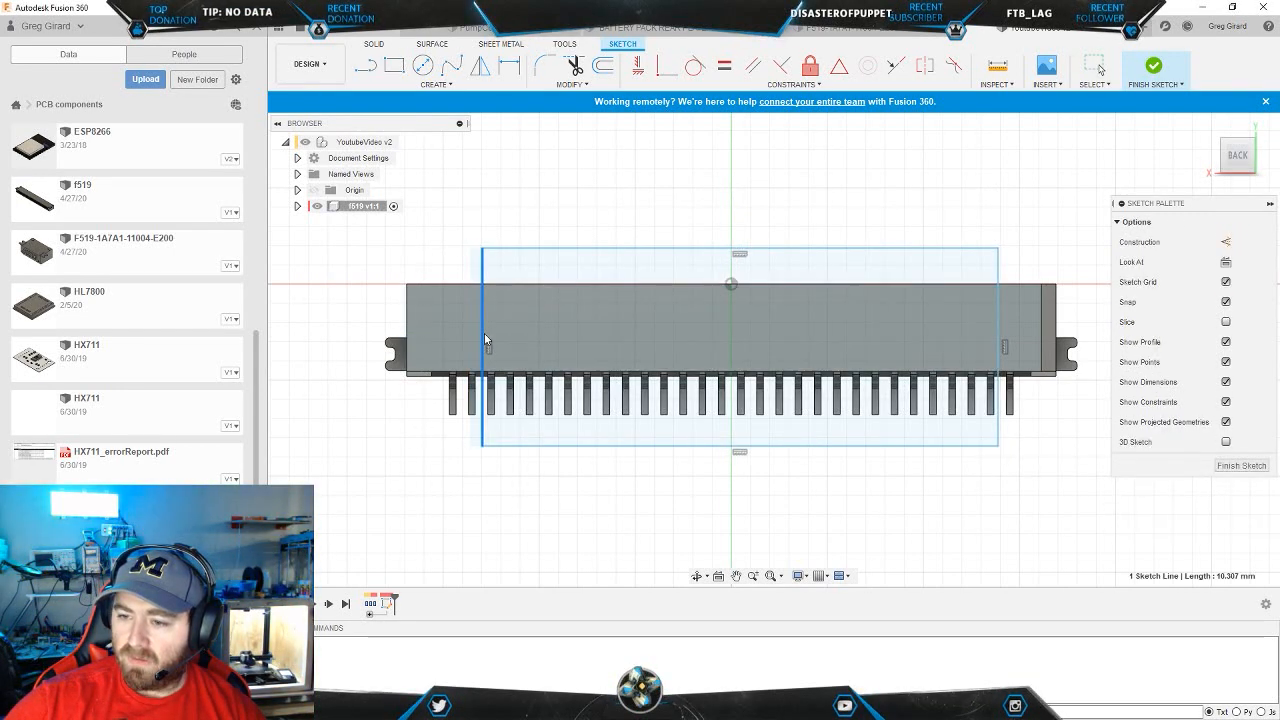
click(995, 327)
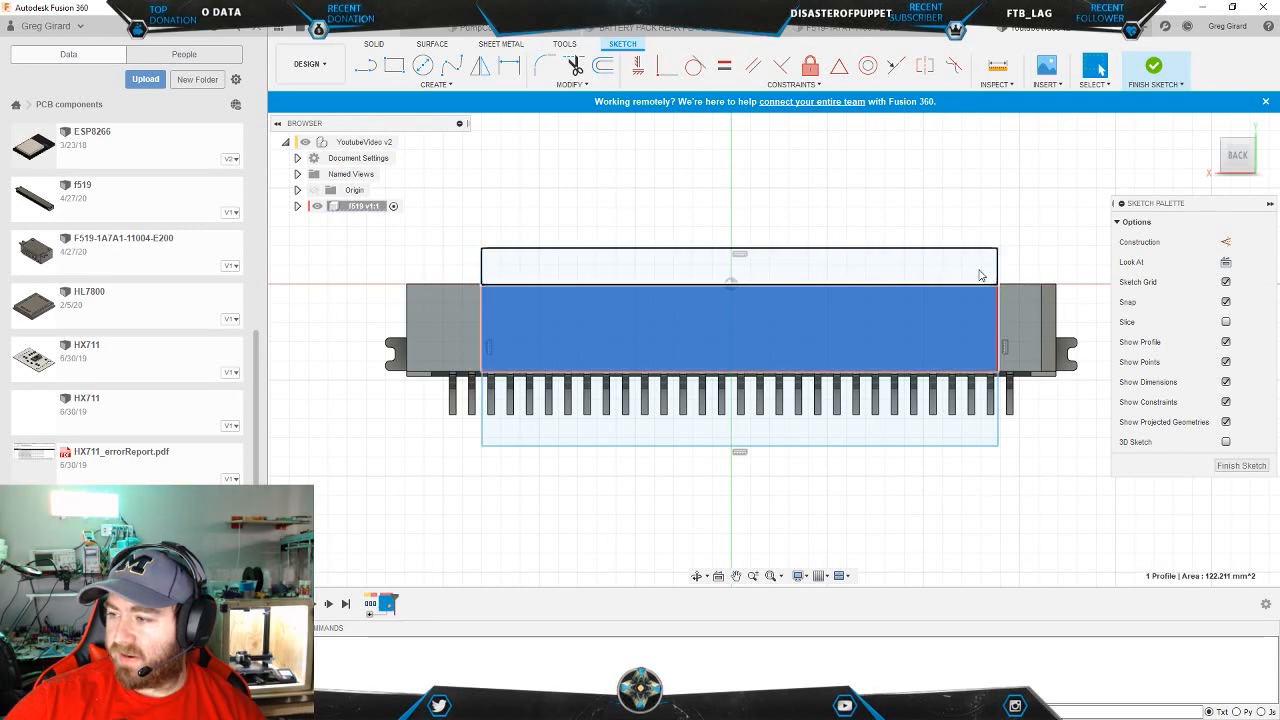
click(980, 272)
drag(998, 295, 982, 295)
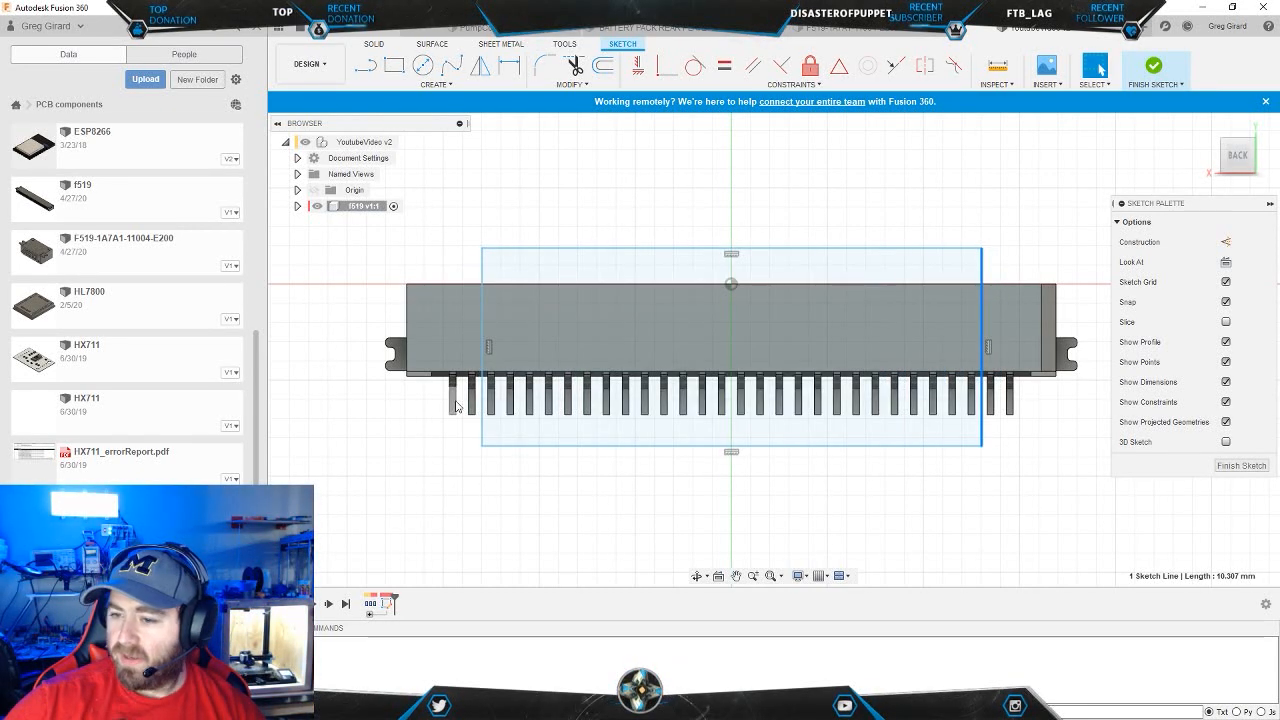
- Draw a short construction line up the centre of the second pin from the left end of the connector and fix it
scroll(549, 406, up, 10)
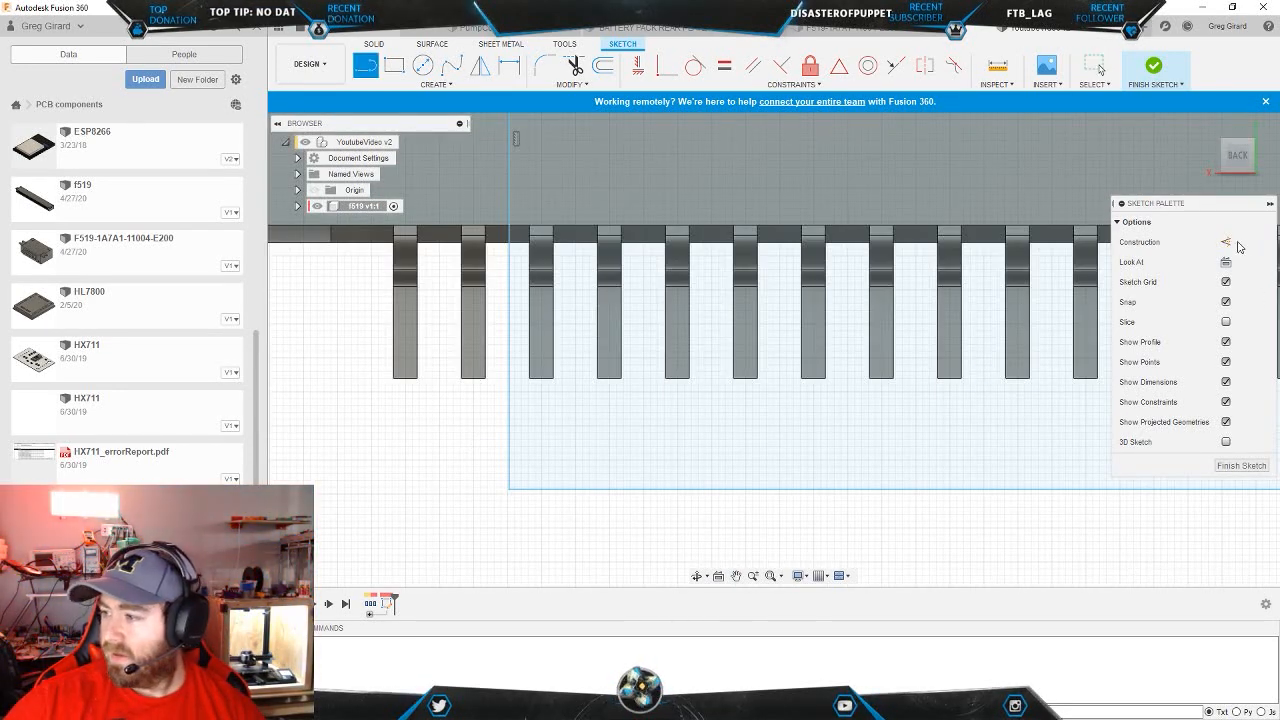
key(x)
click(474, 378)
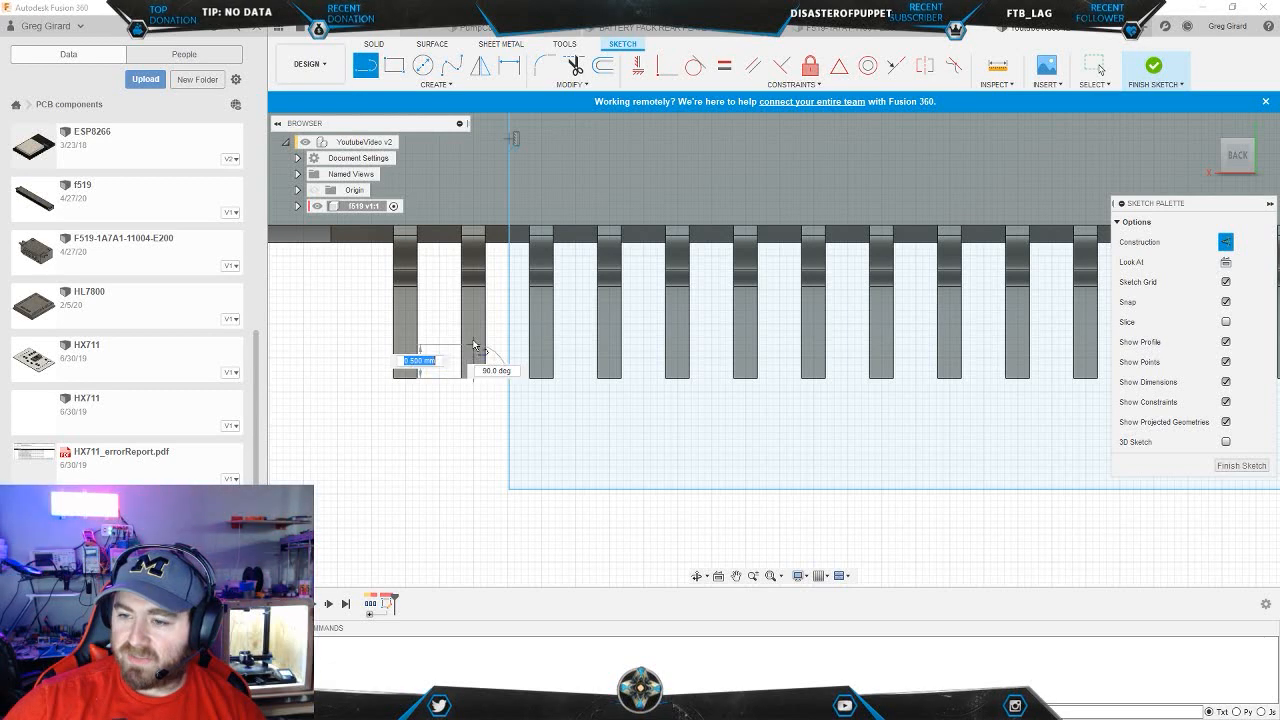
click(473, 319)
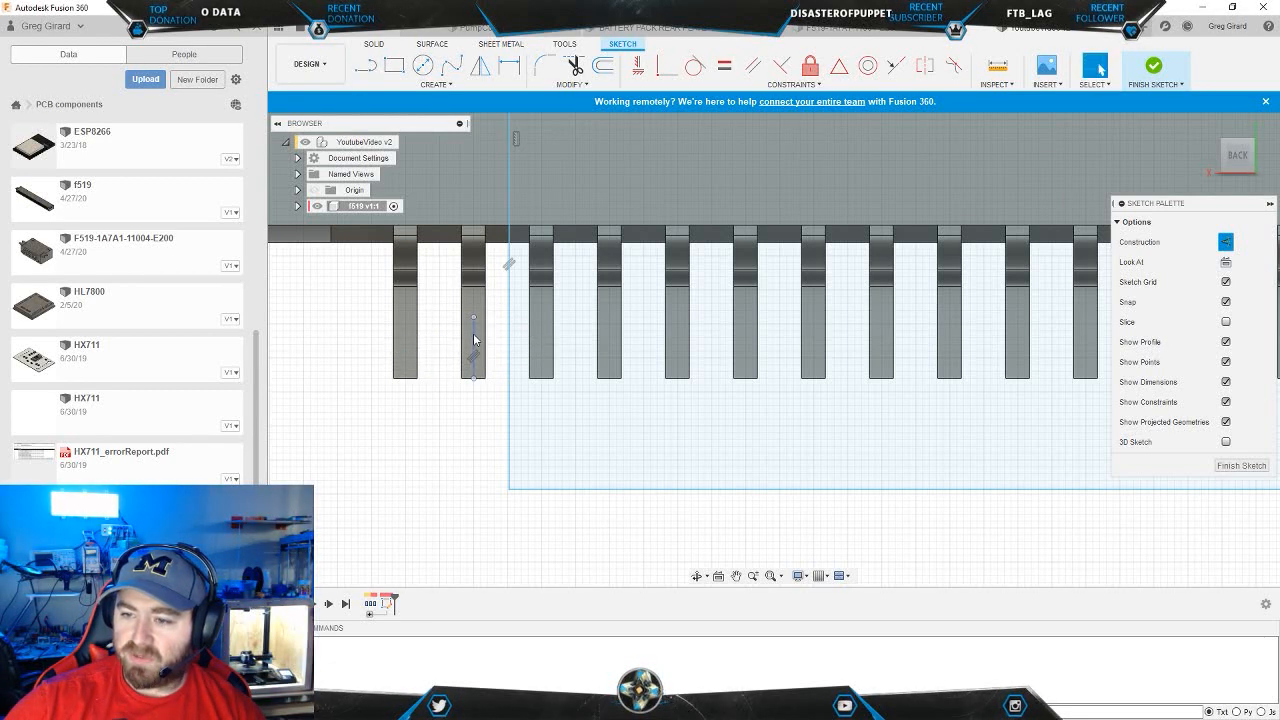
click(810, 66)
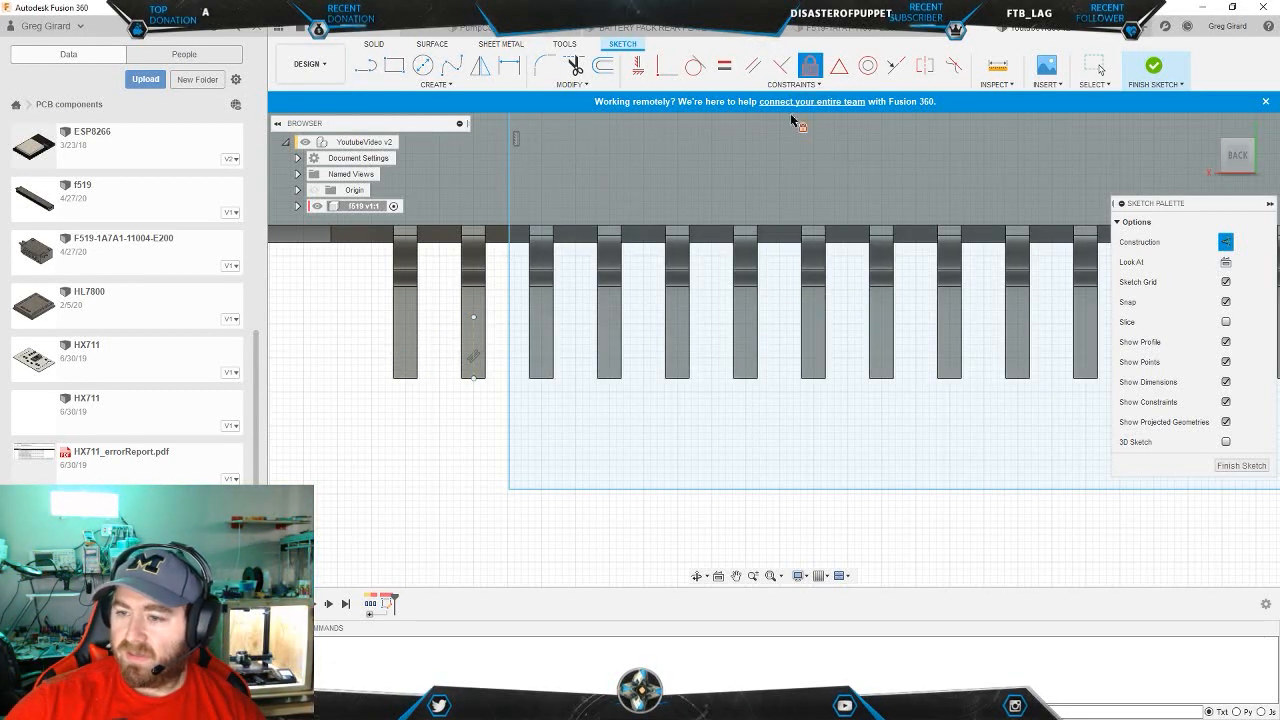
key(Escape)
- Draw a vertical construction line about 0.8 mm long up the centre of the second pin from the opposite end and fix it
scroll(948, 531, down, 5)
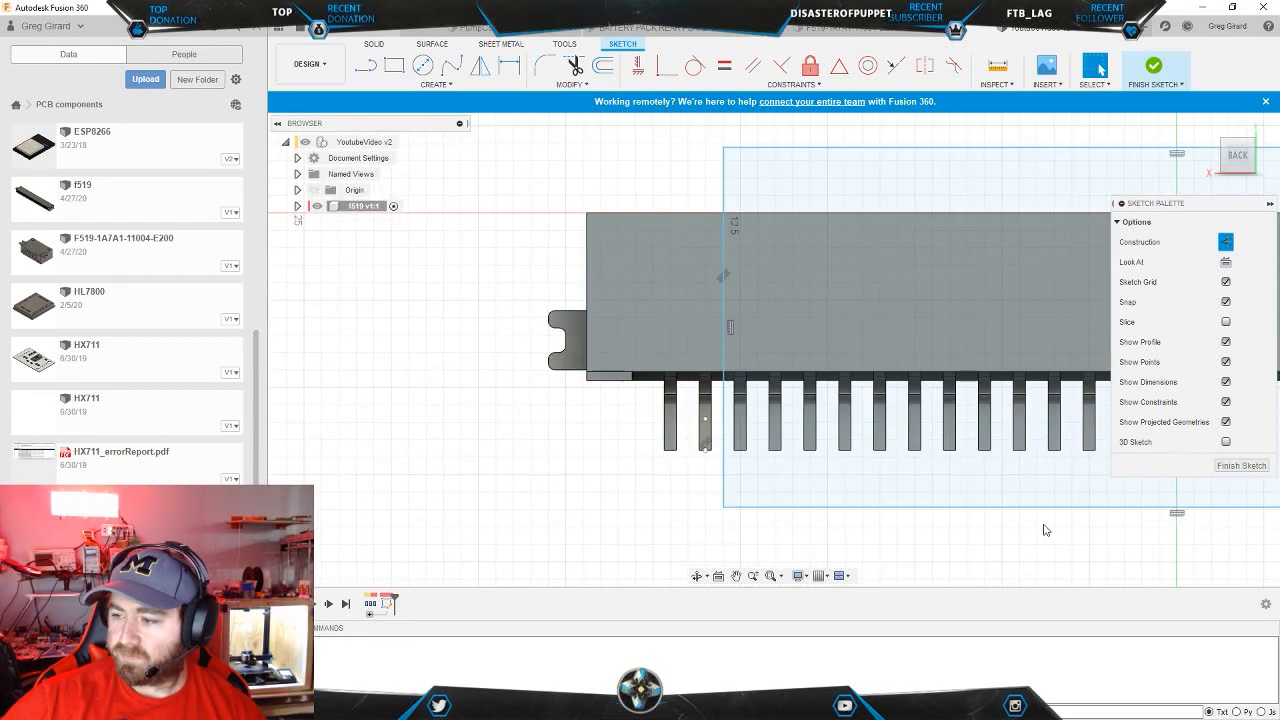
middle_drag(975, 522, 432, 434)
scroll(842, 417, up, 3)
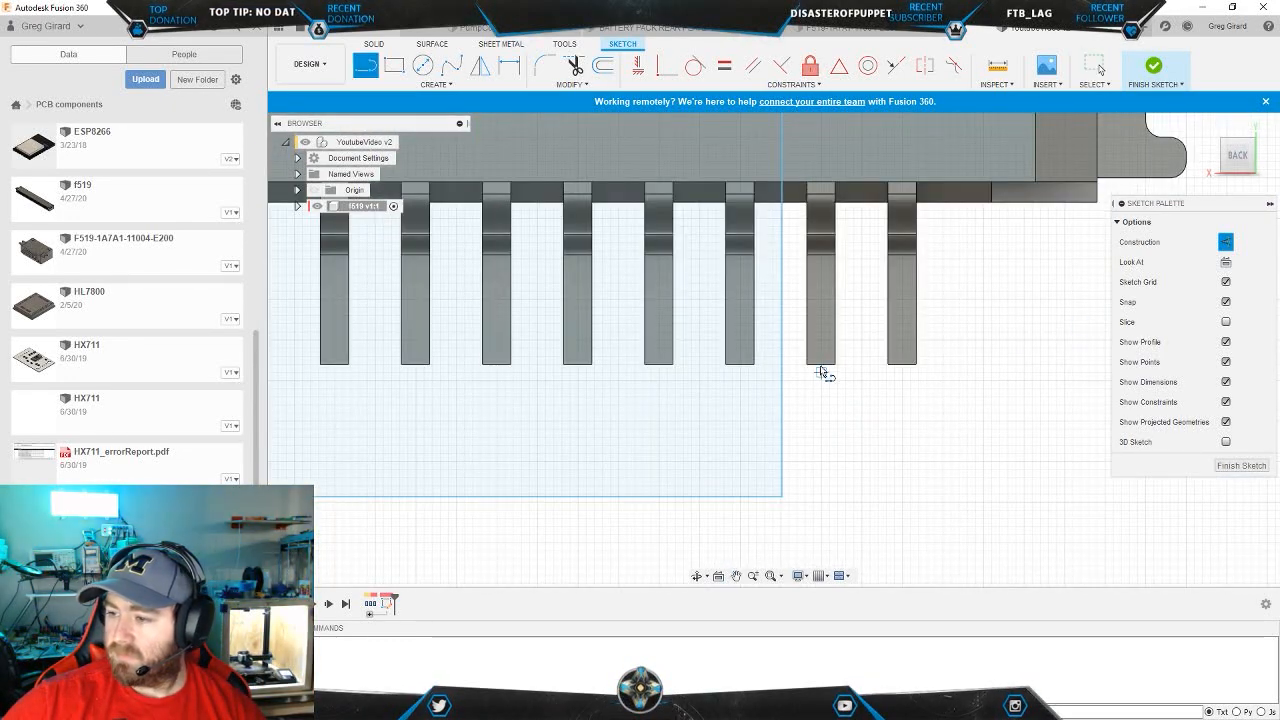
click(821, 364)
click(820, 298)
key(Escape)
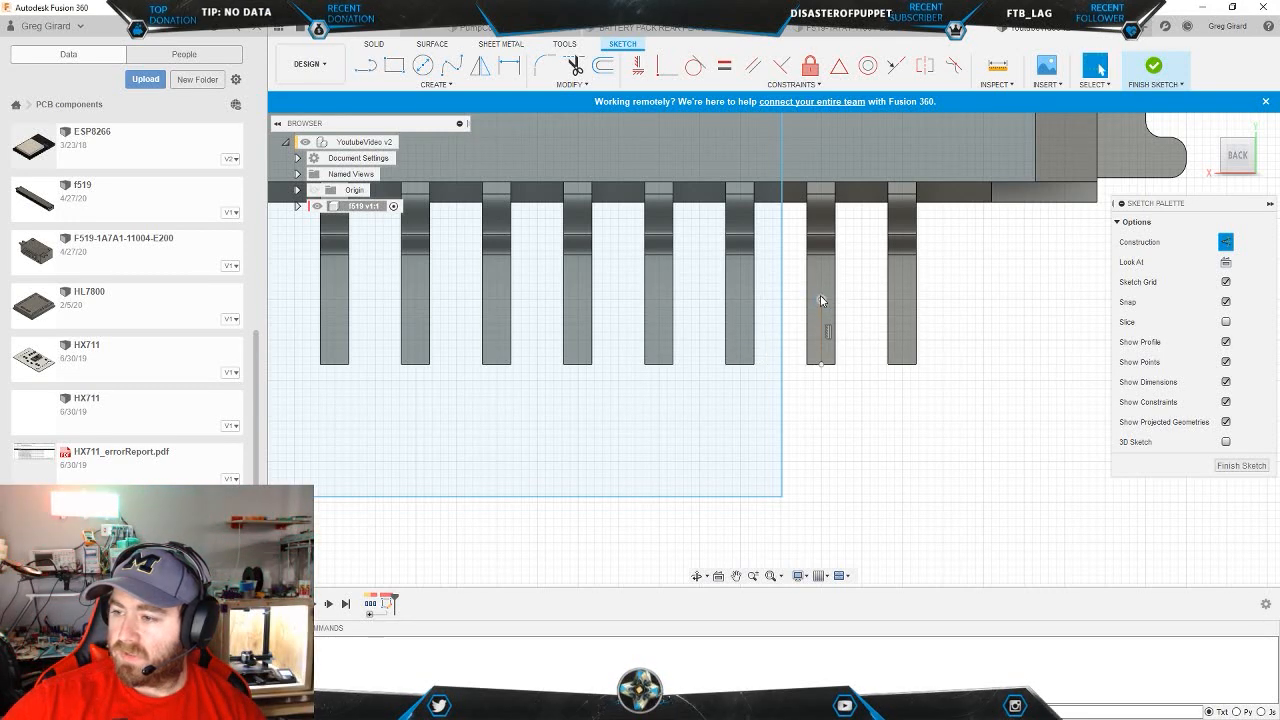
click(821, 318)
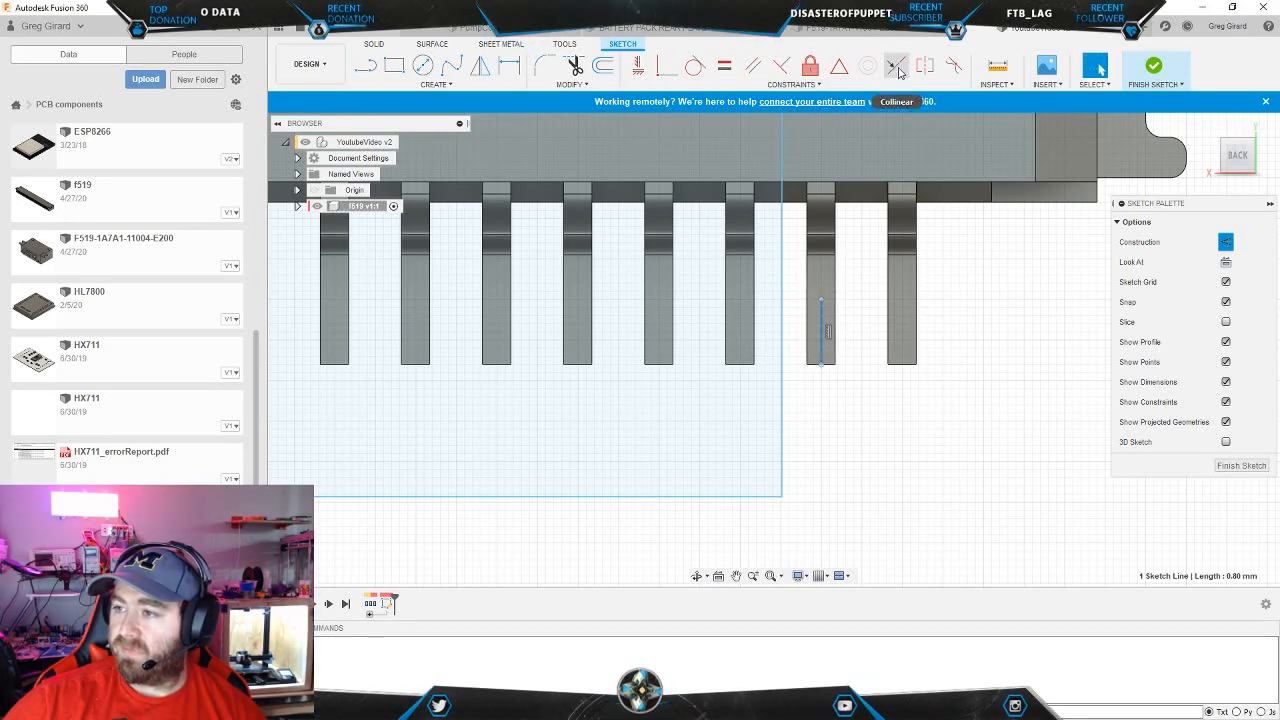
click(811, 67)
key(Escape)
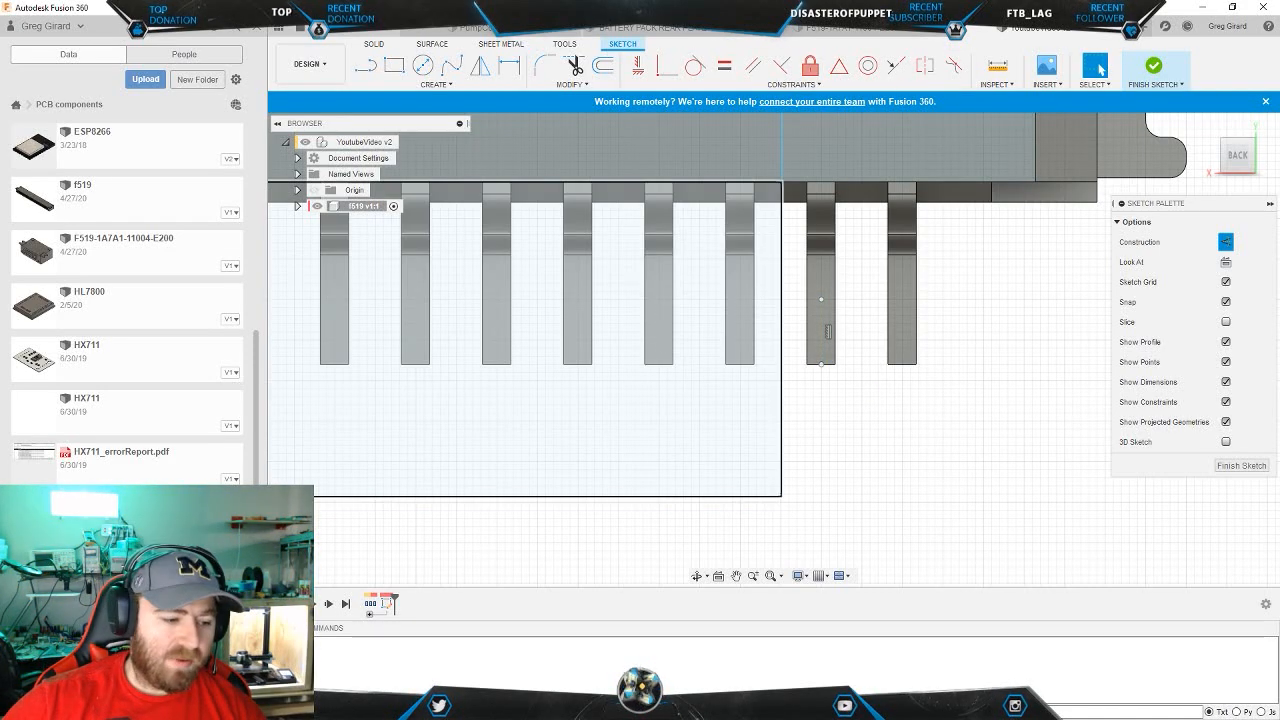
- Switch to the Digi-Key page, check the connector's pitch in the product attributes and return to Fusion 360
key(alt+Tab)
scroll(406, 437, down, 3)
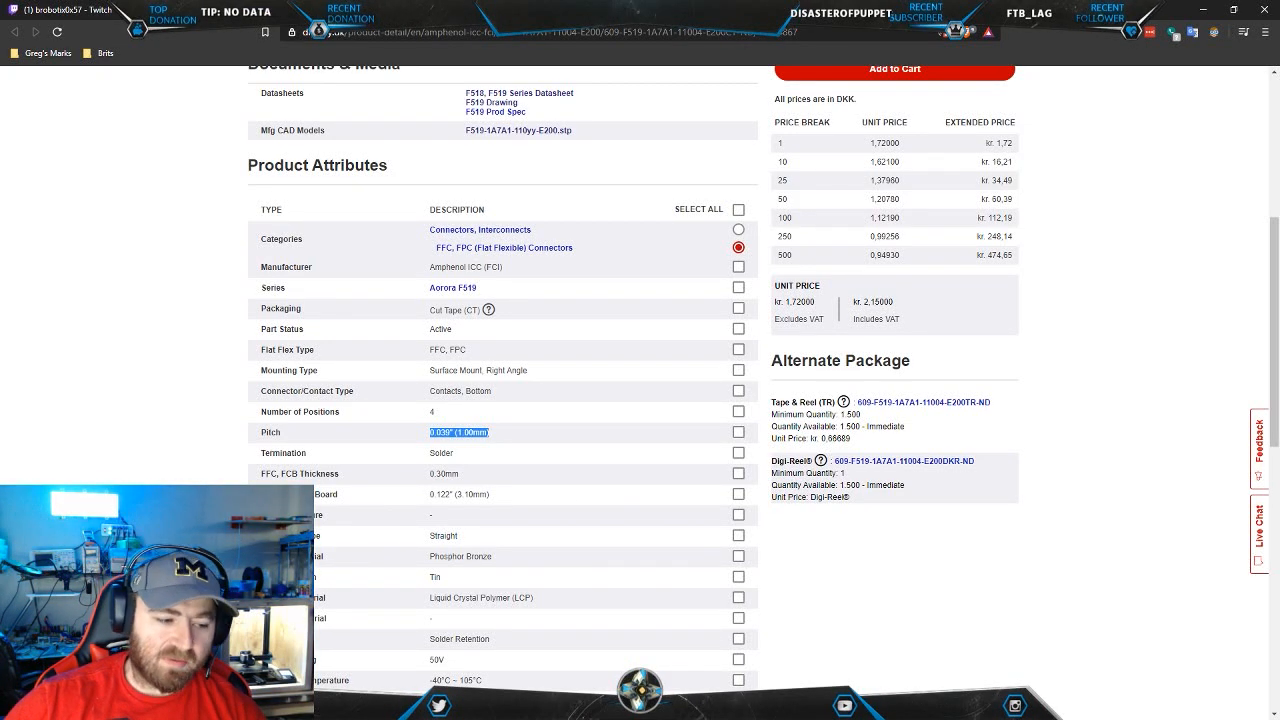
key(alt+Tab)
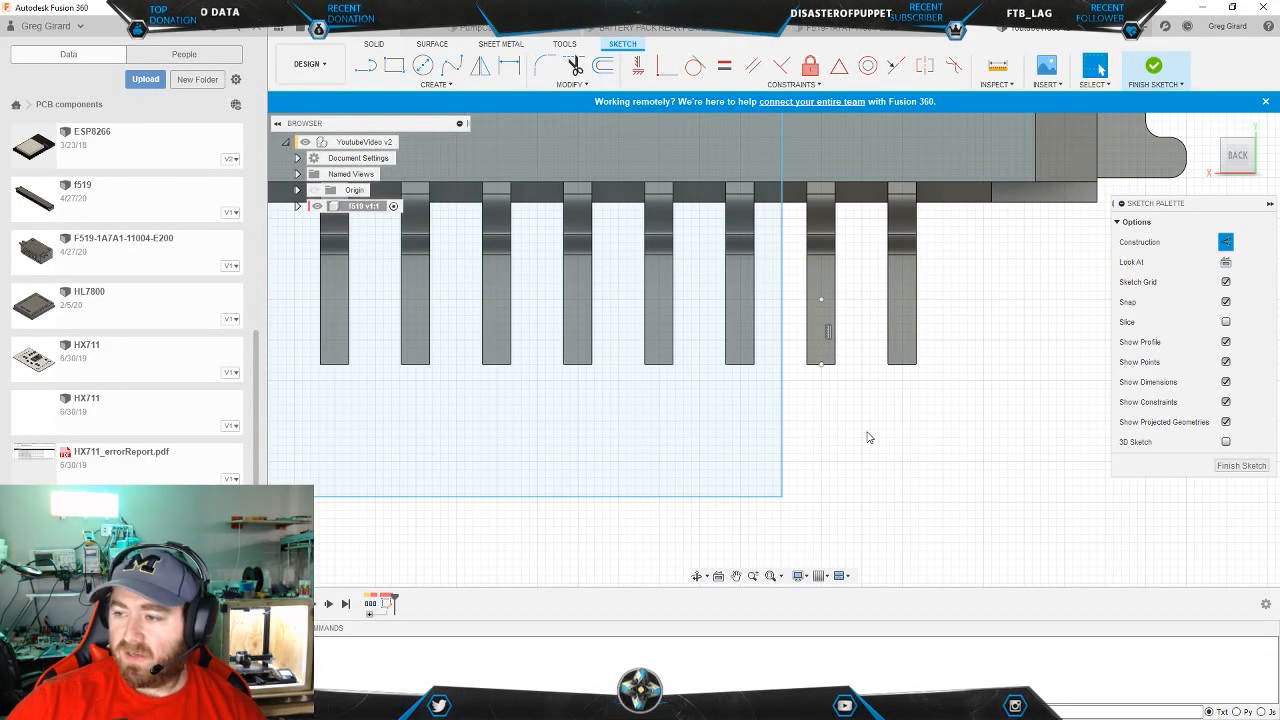
- Dimension the rectangle's right side at 0.5 mm from the fixed construction line on the neighbouring pin
key(d)
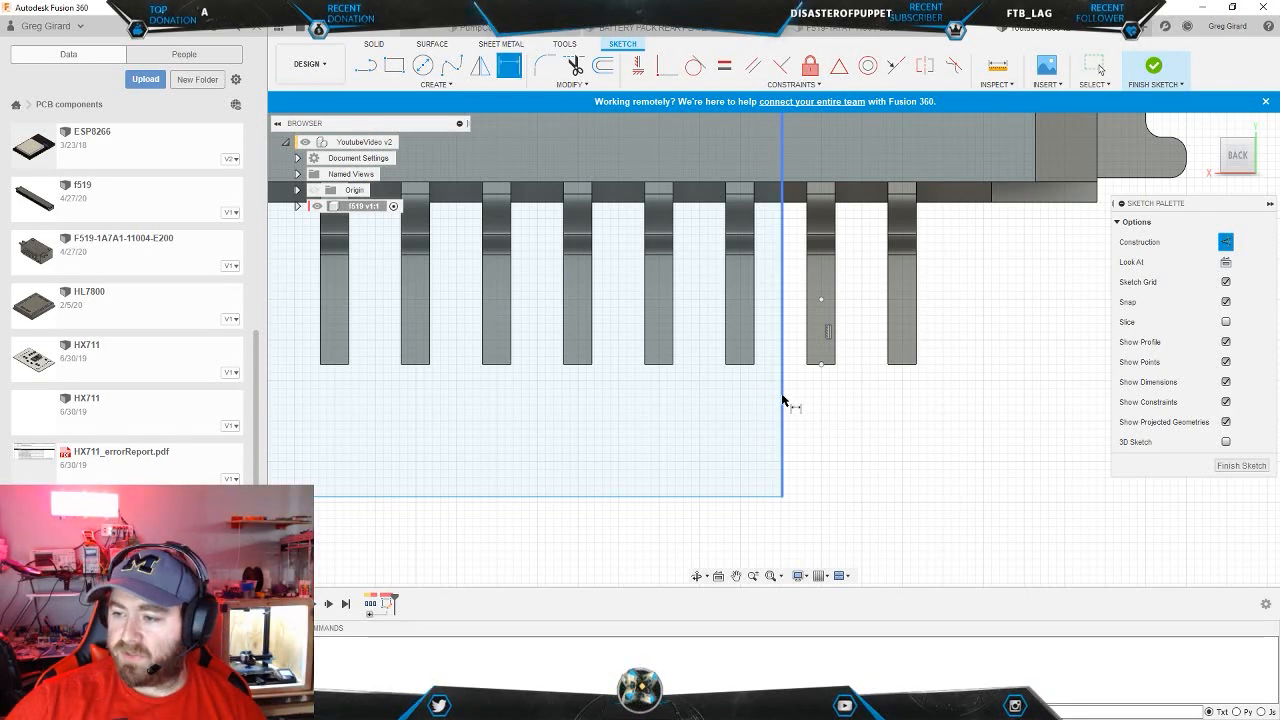
click(783, 403)
click(823, 347)
click(803, 402)
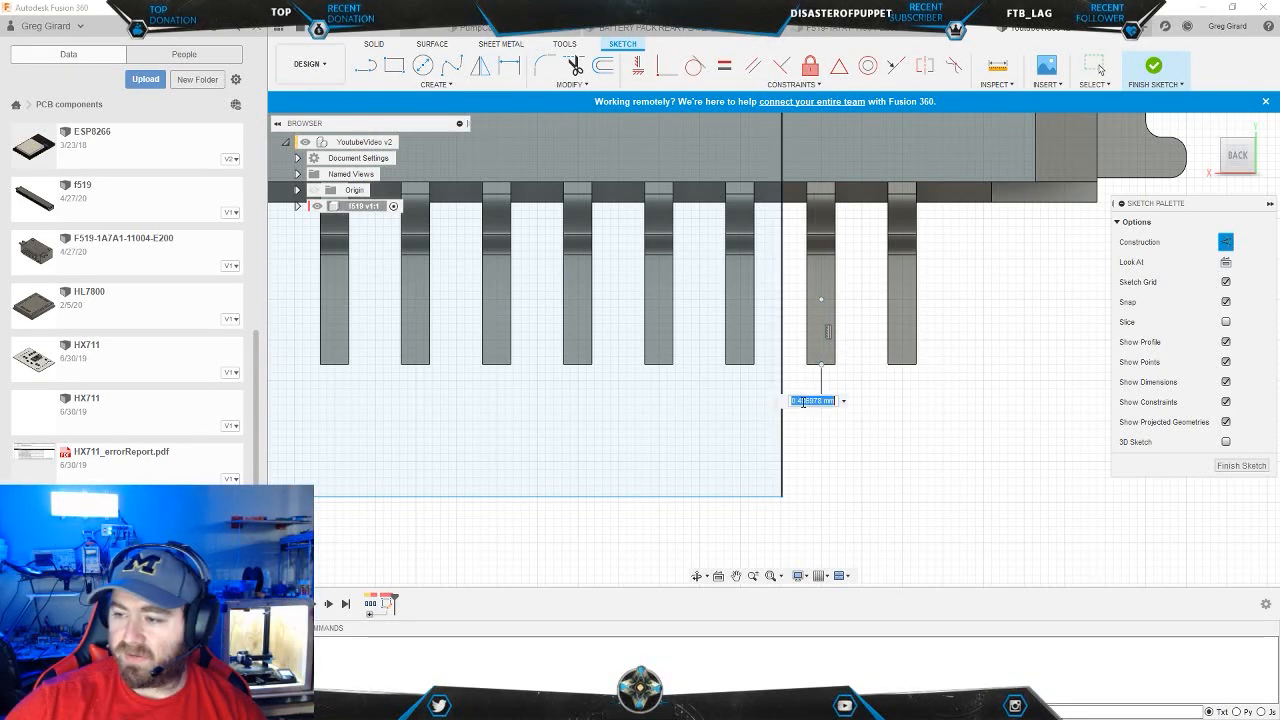
key(Return)
- Dimension the rectangle's left side at 1/2 mm from the fixed construction line on the neighbouring pin
scroll(760, 430, down, 5)
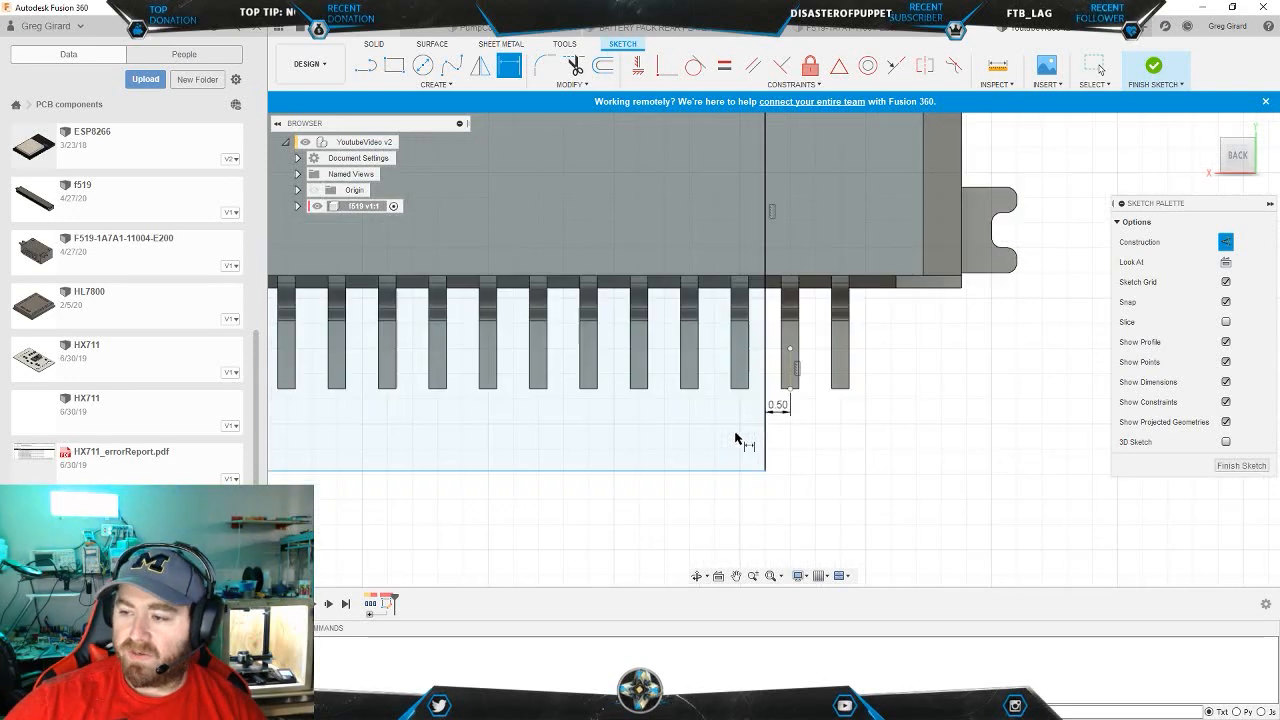
middle_drag(548, 515, 1046, 476)
scroll(543, 455, up, 5)
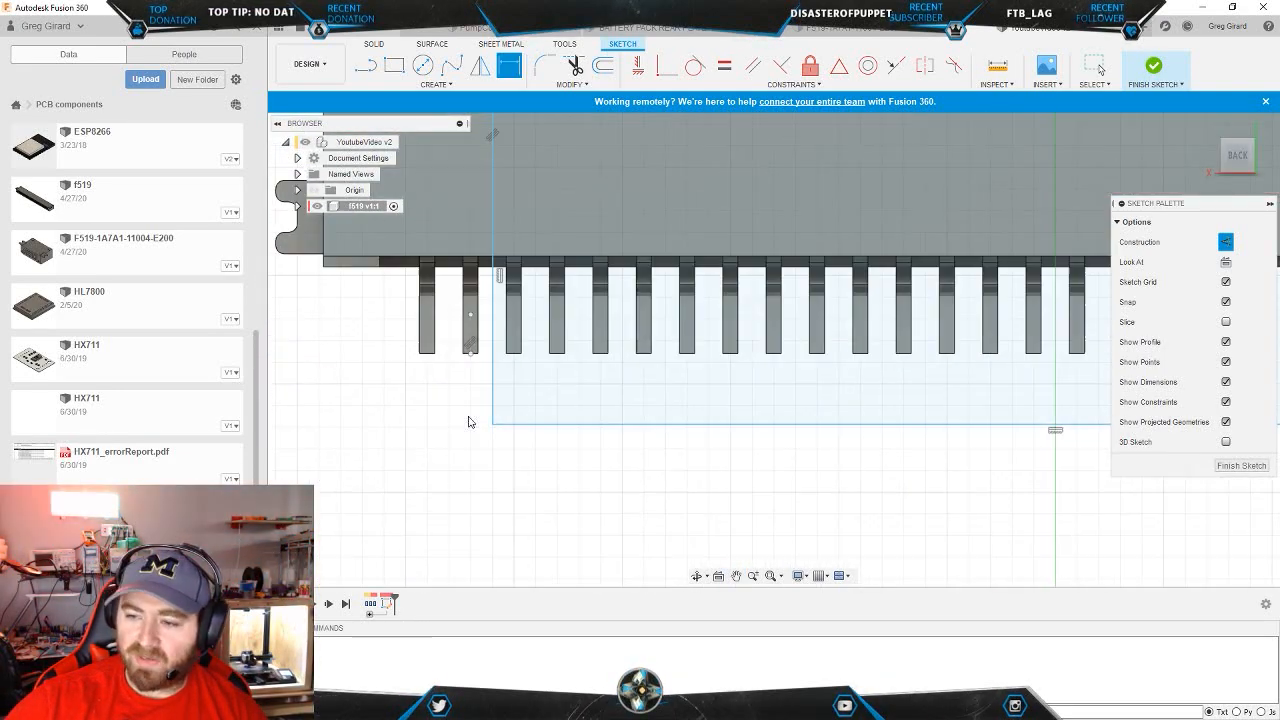
click(523, 305)
click(477, 327)
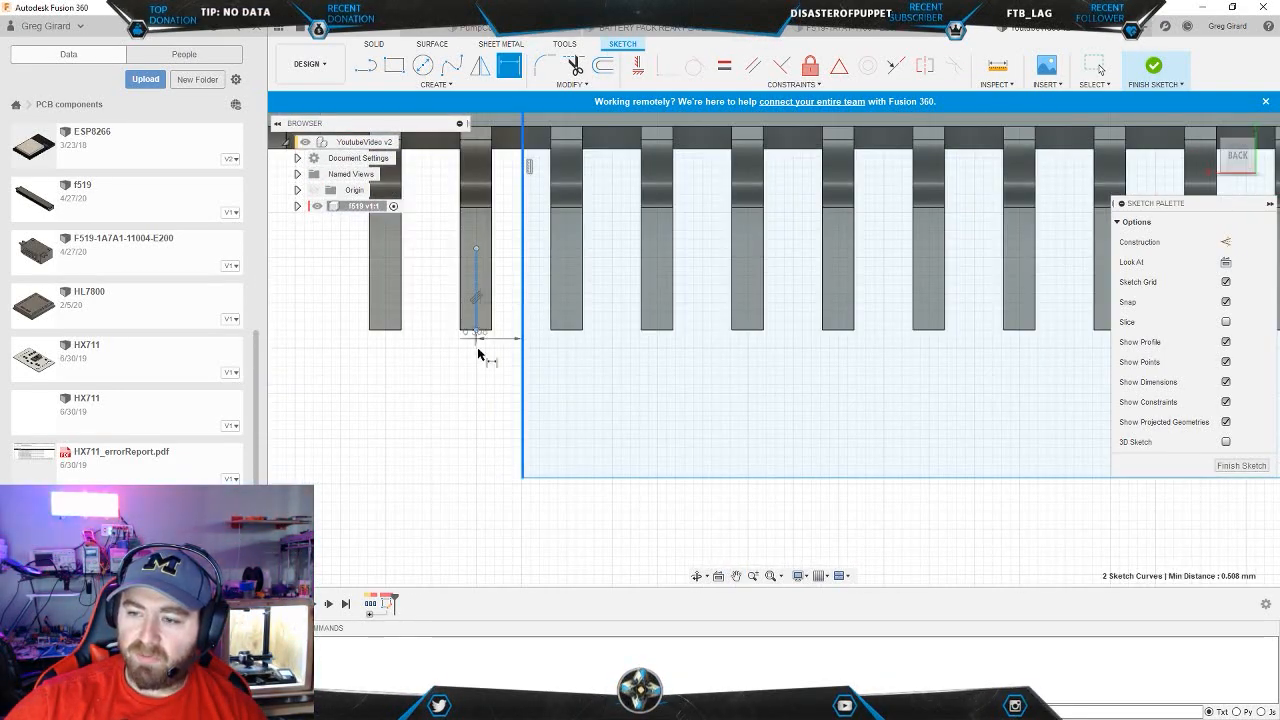
click(489, 362)
text(1)
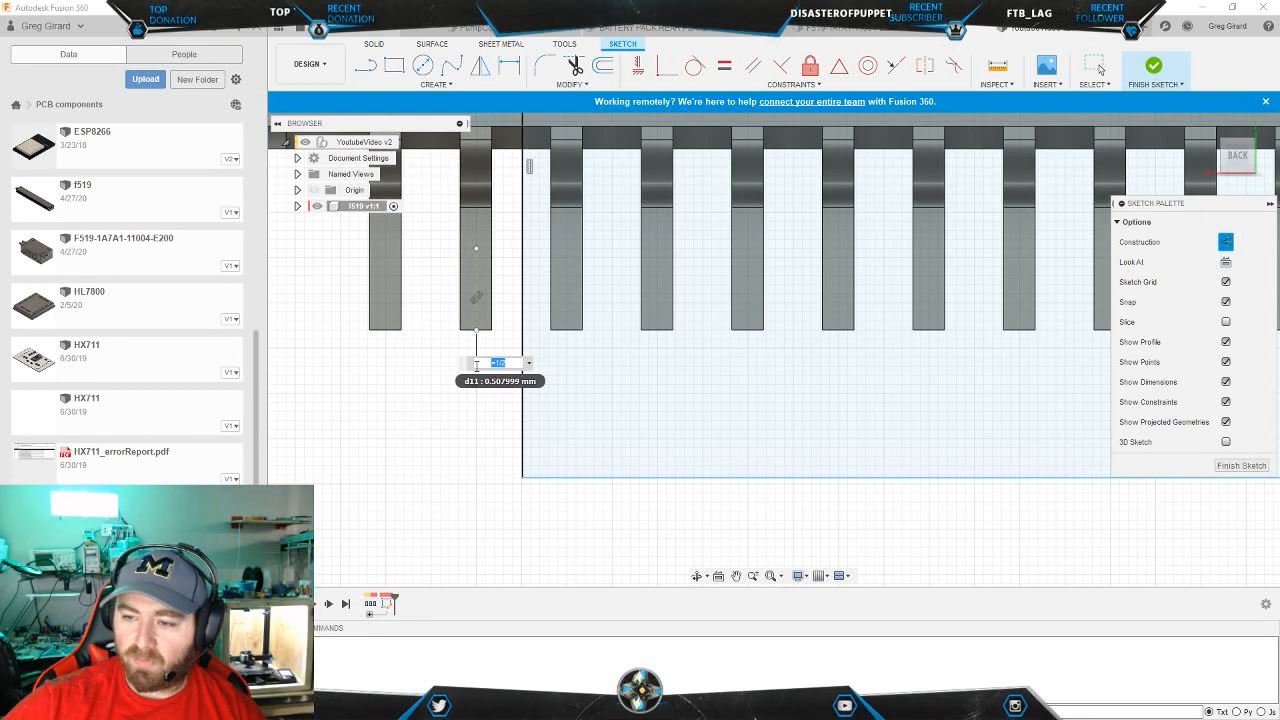
key(Return)
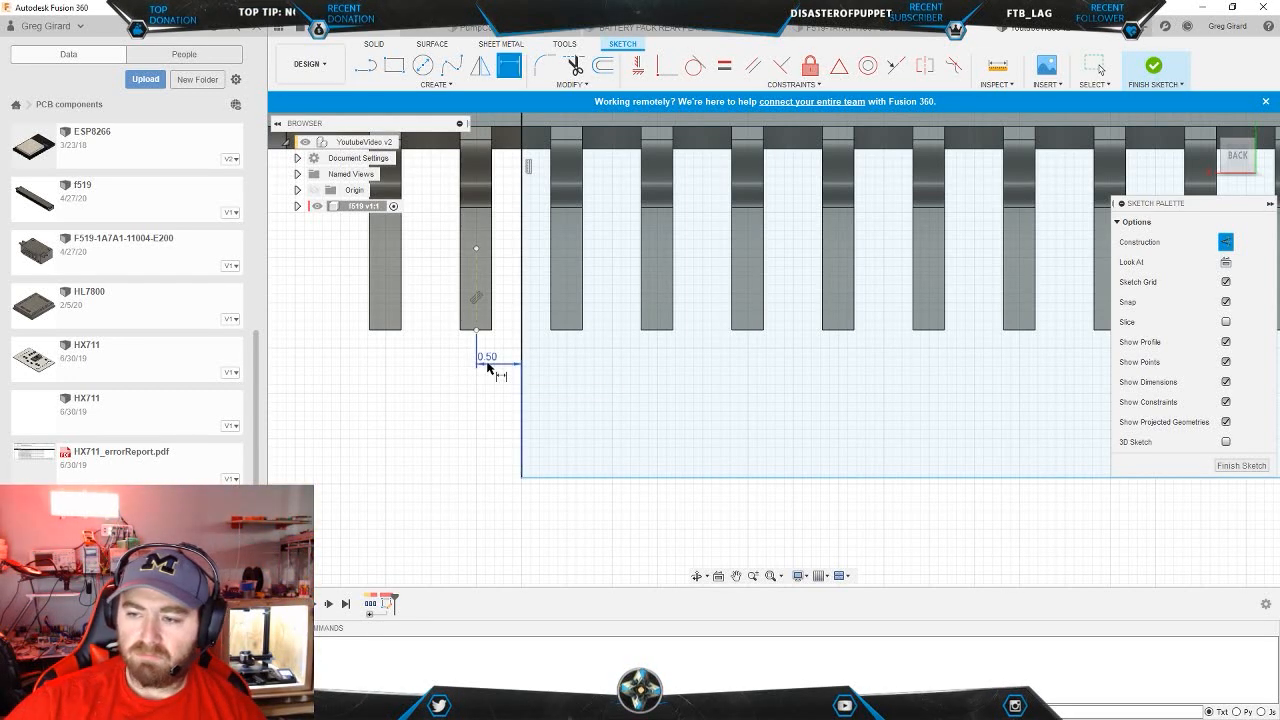
double_click(487, 358)
text(1/)
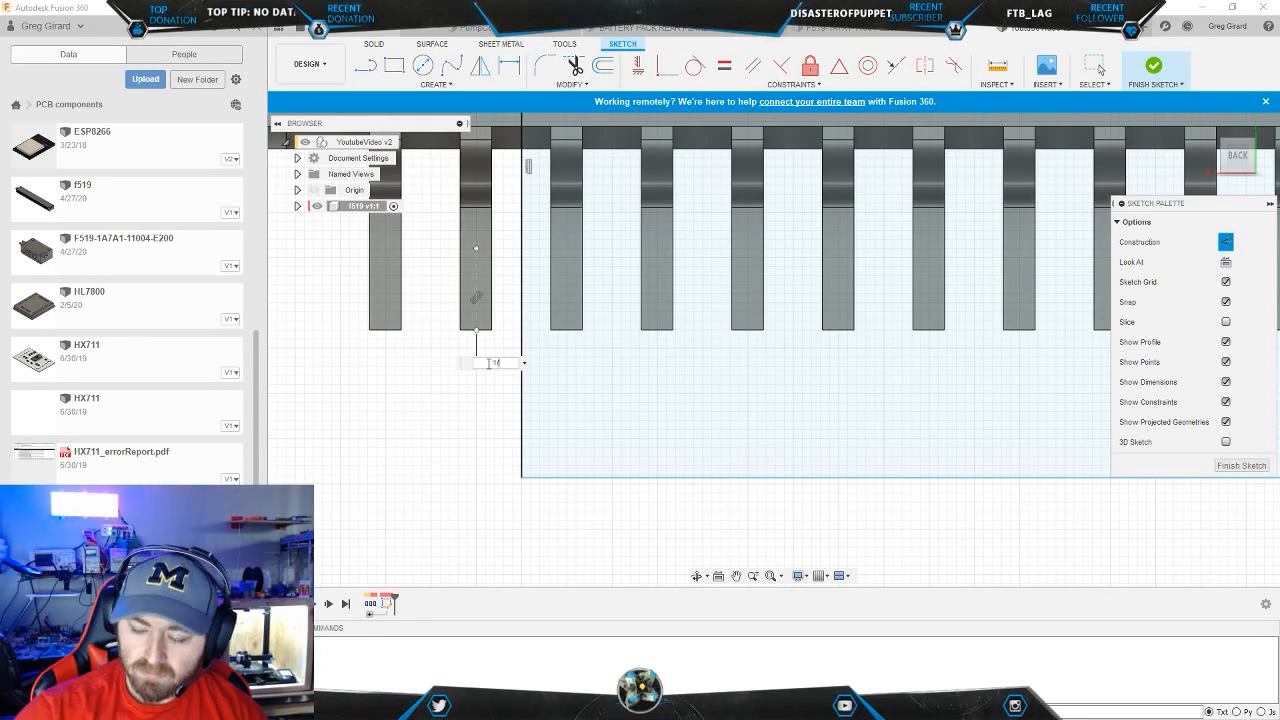
text(2)
key(Return)
scroll(517, 437, down, 3)
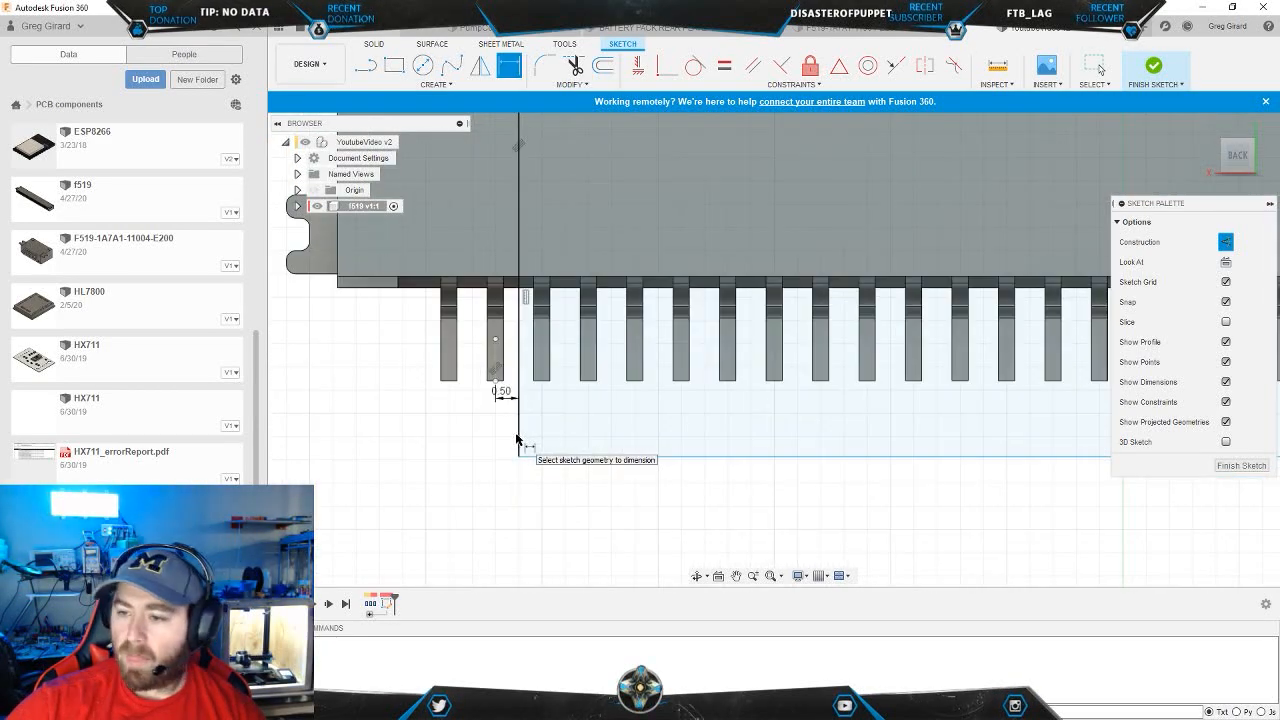
scroll(517, 440, down, 3)
key(Escape)
- Extrude the rectangle's three profiles by -5.50 mm through the connector's middle section as a new body
scroll(628, 488, down, 2)
shift+middle_drag(639, 412, 658, 287)
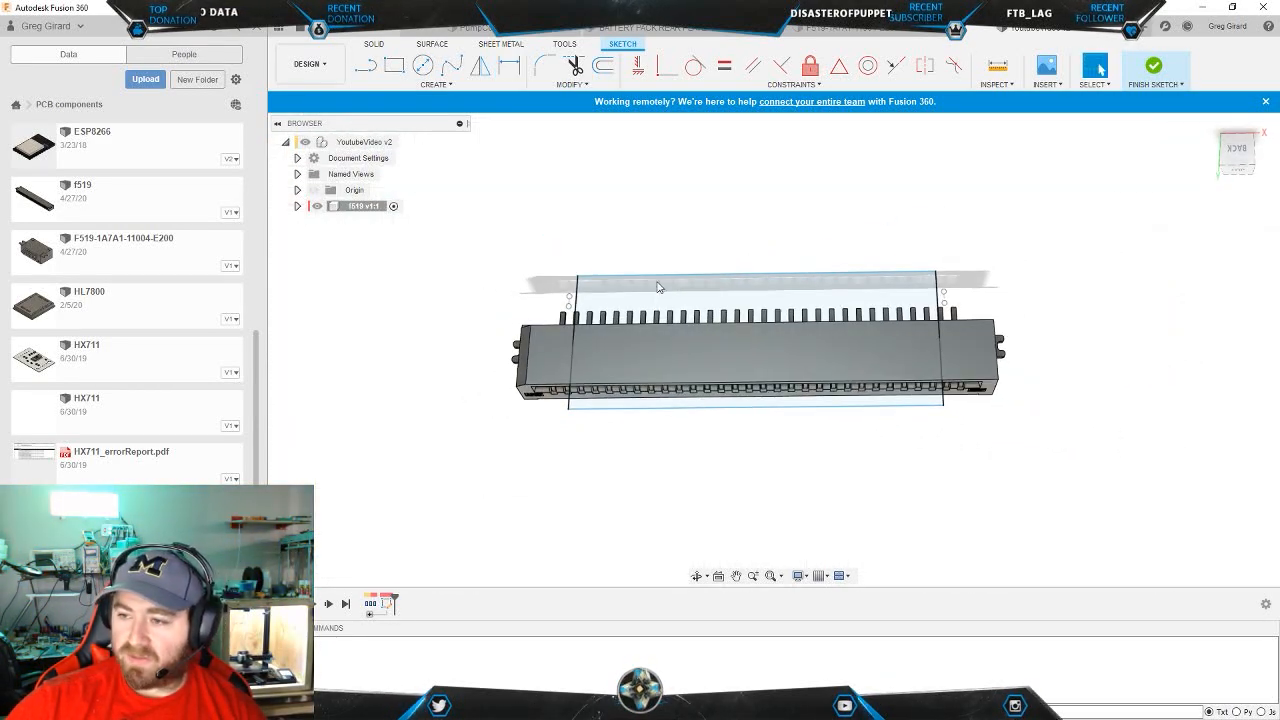
key(e)
click(657, 304)
click(649, 357)
click(644, 402)
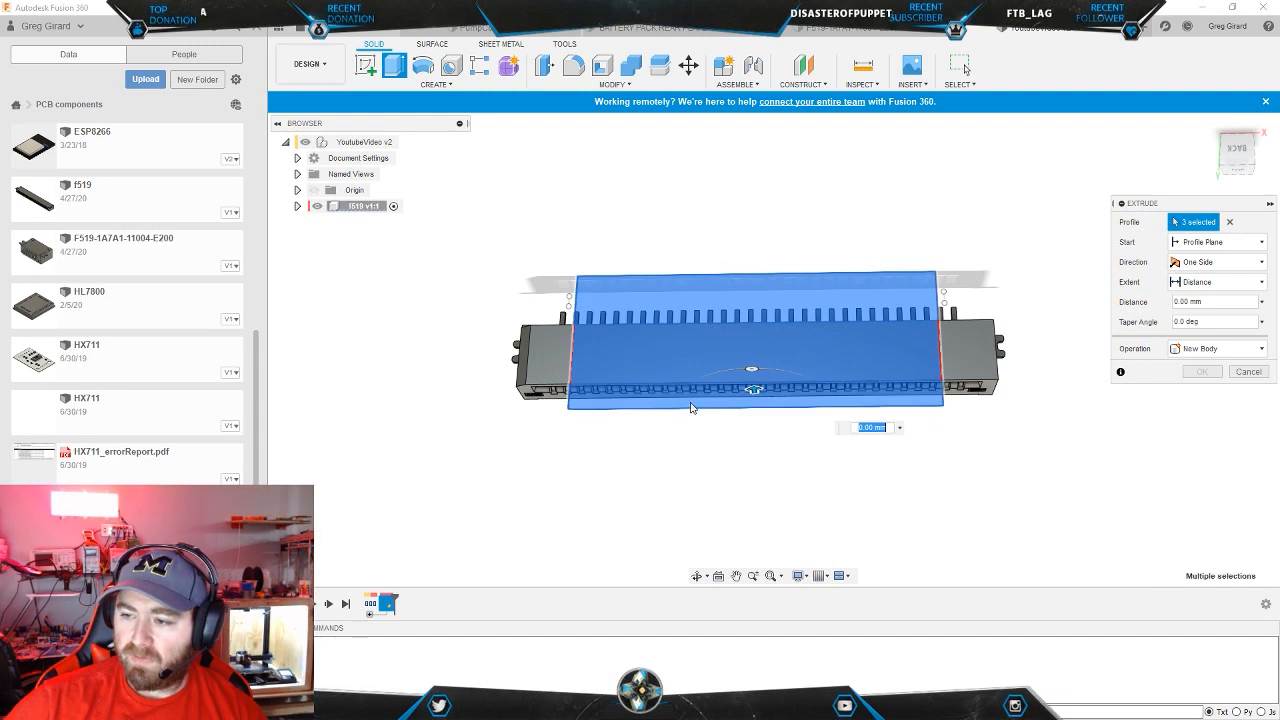
shift+middle_drag(690, 407, 798, 272)
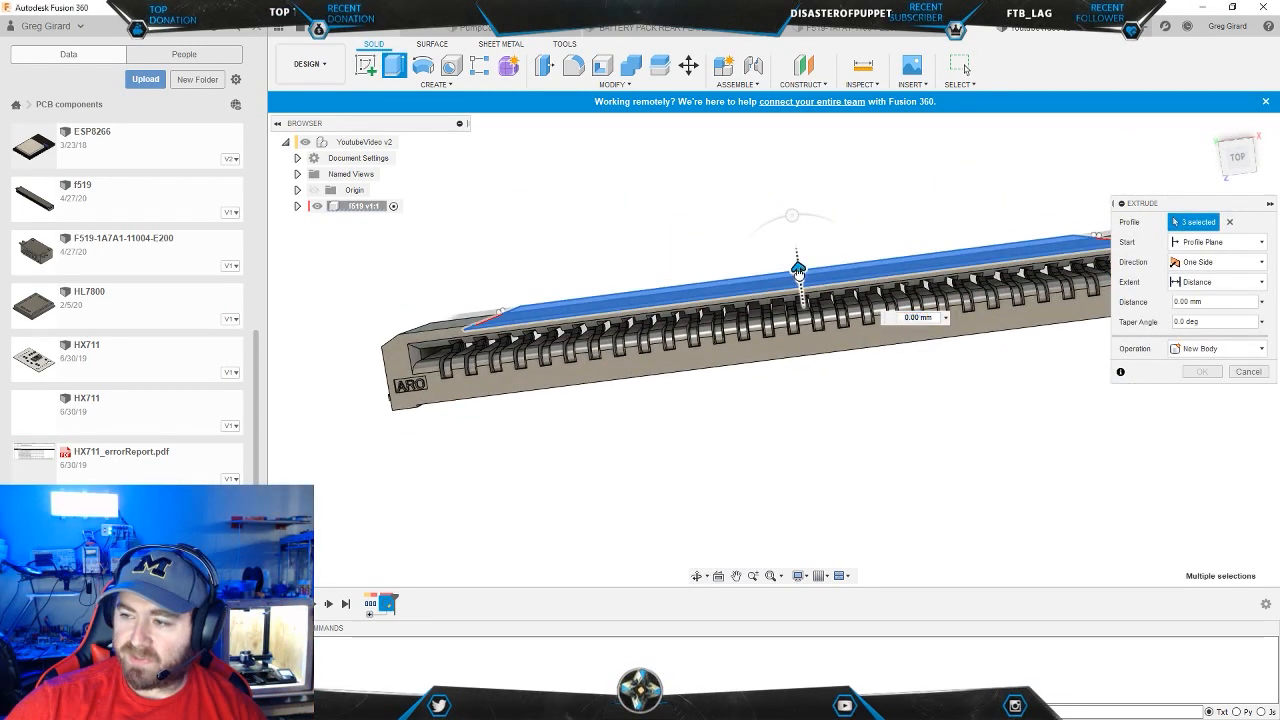
drag(798, 272, 820, 436)
click(1215, 349)
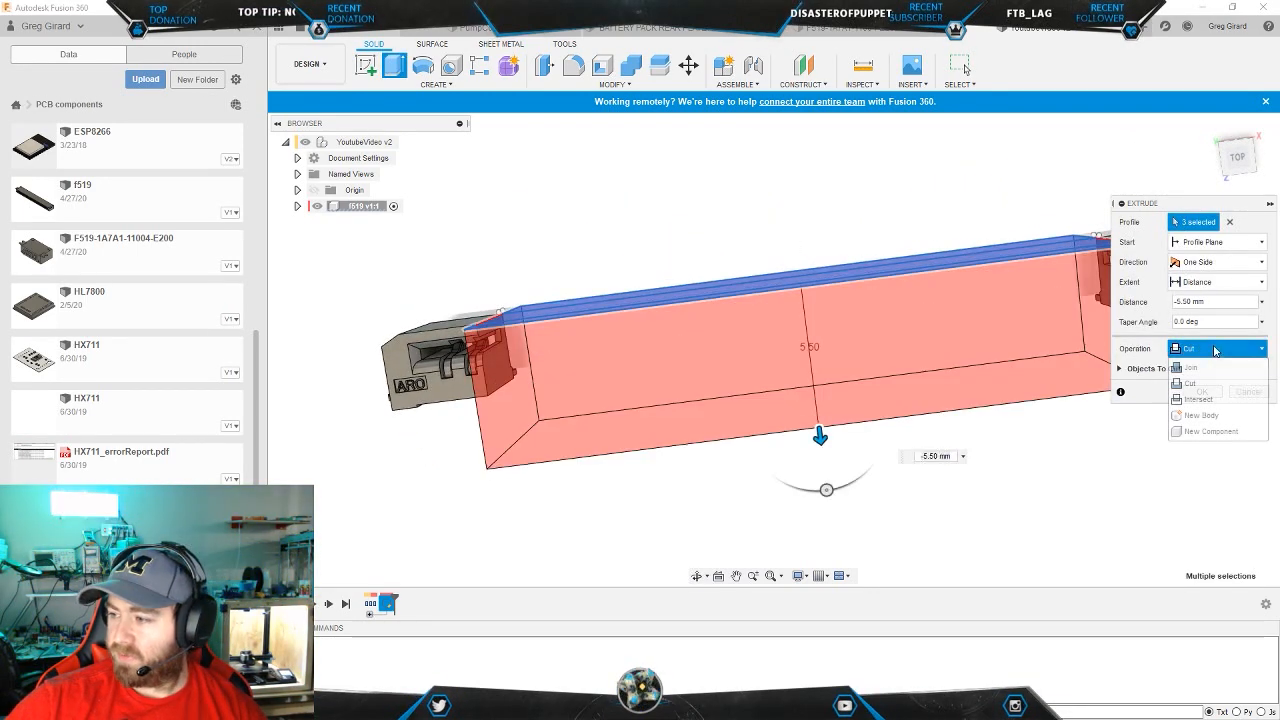
click(1201, 415)
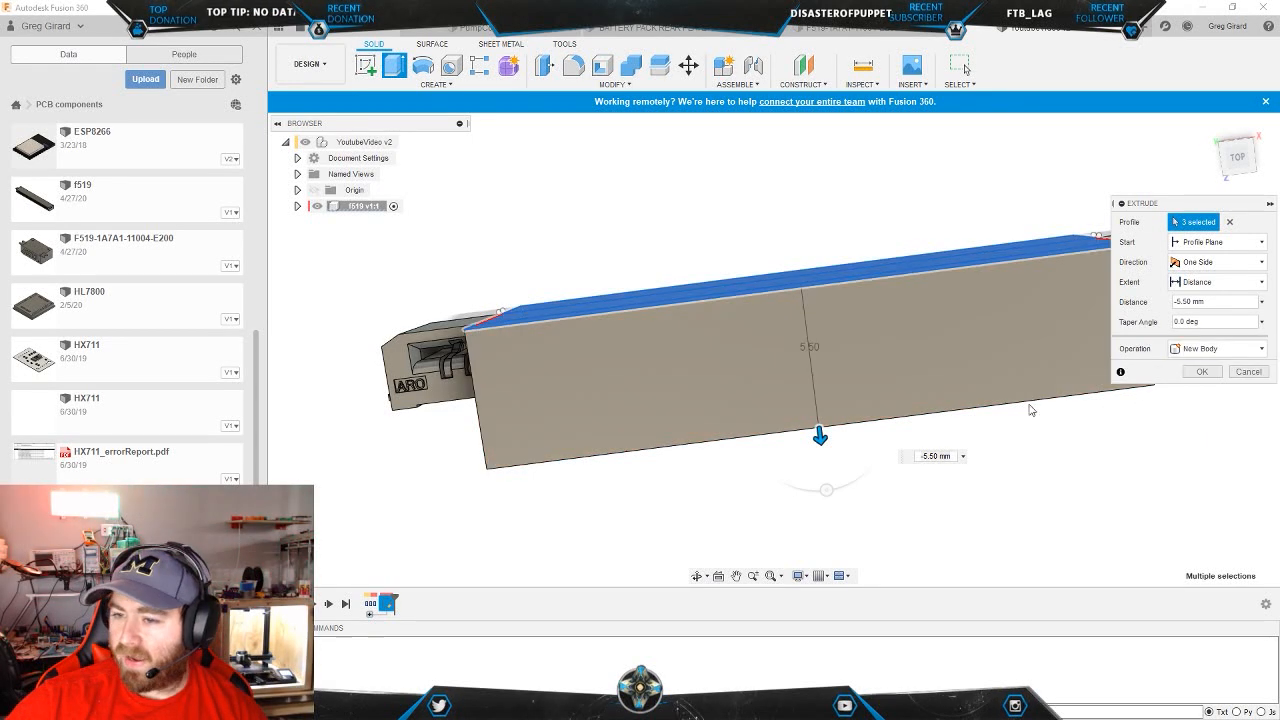
click(1200, 373)
- Split the connector body (Body1) using the extruded block (Body2) as the splitting tool
scroll(620, 304, down, 3)
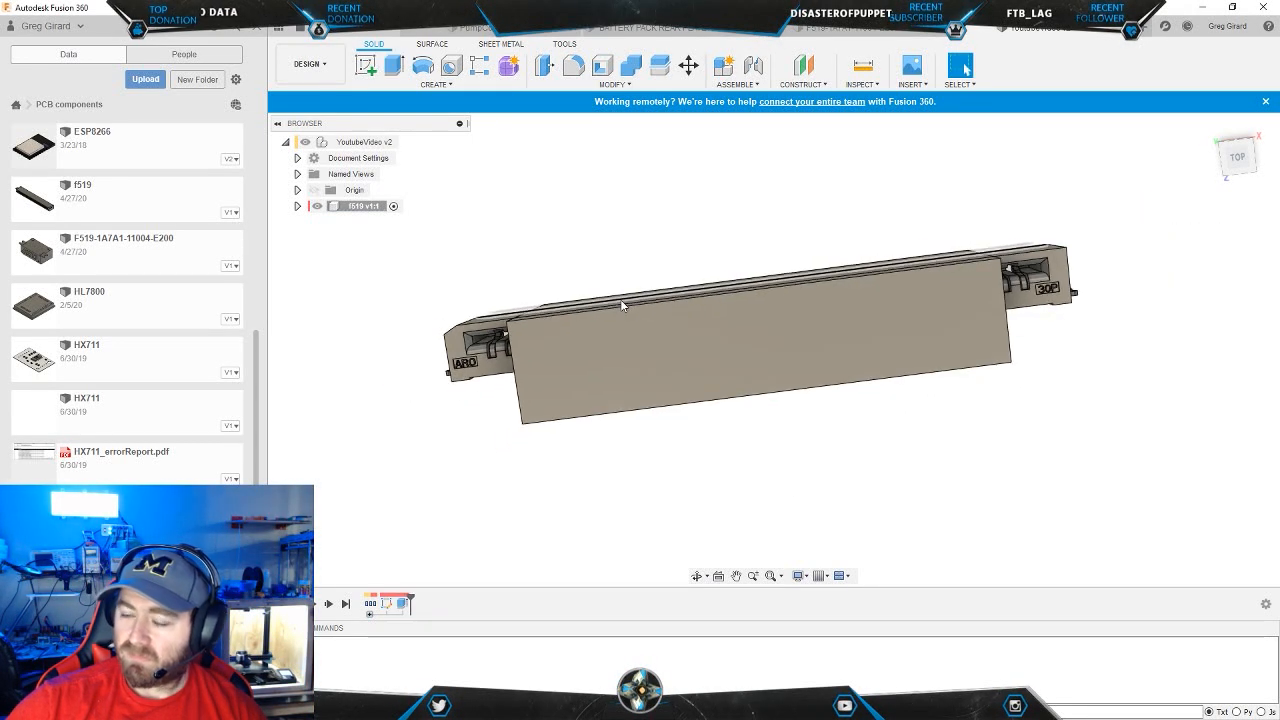
shift+middle_drag(620, 299, 662, 318)
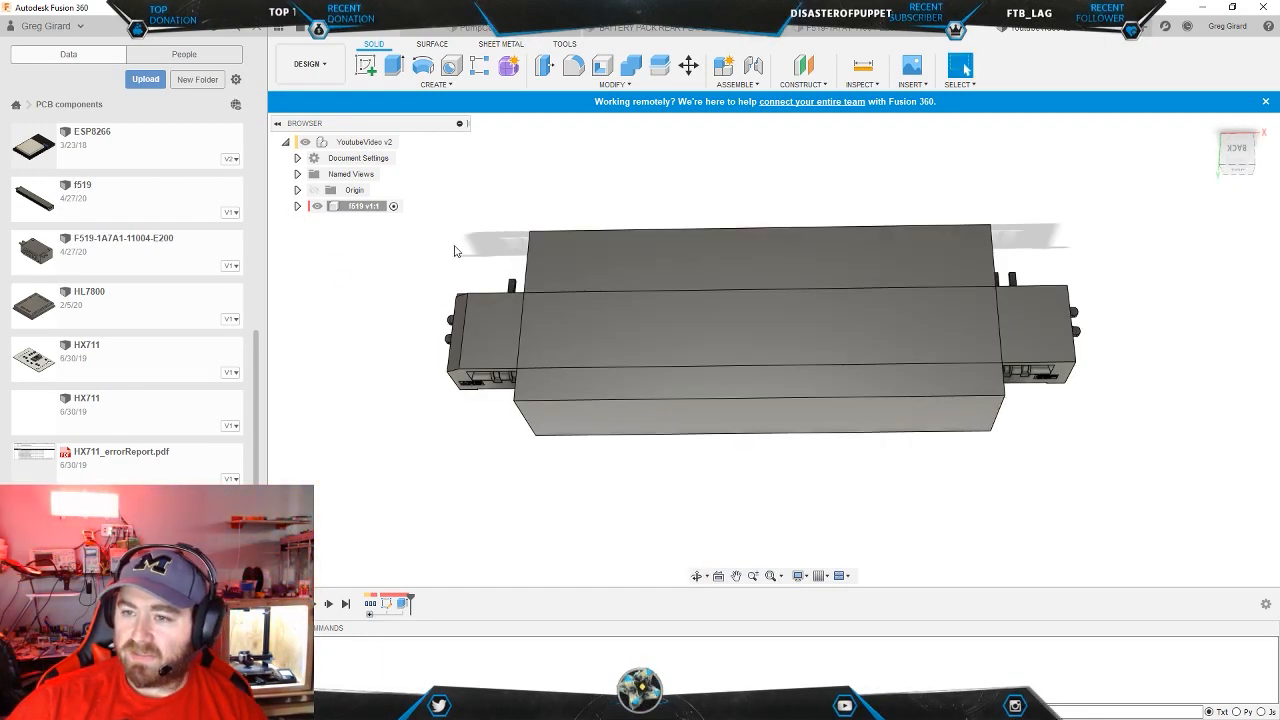
click(614, 84)
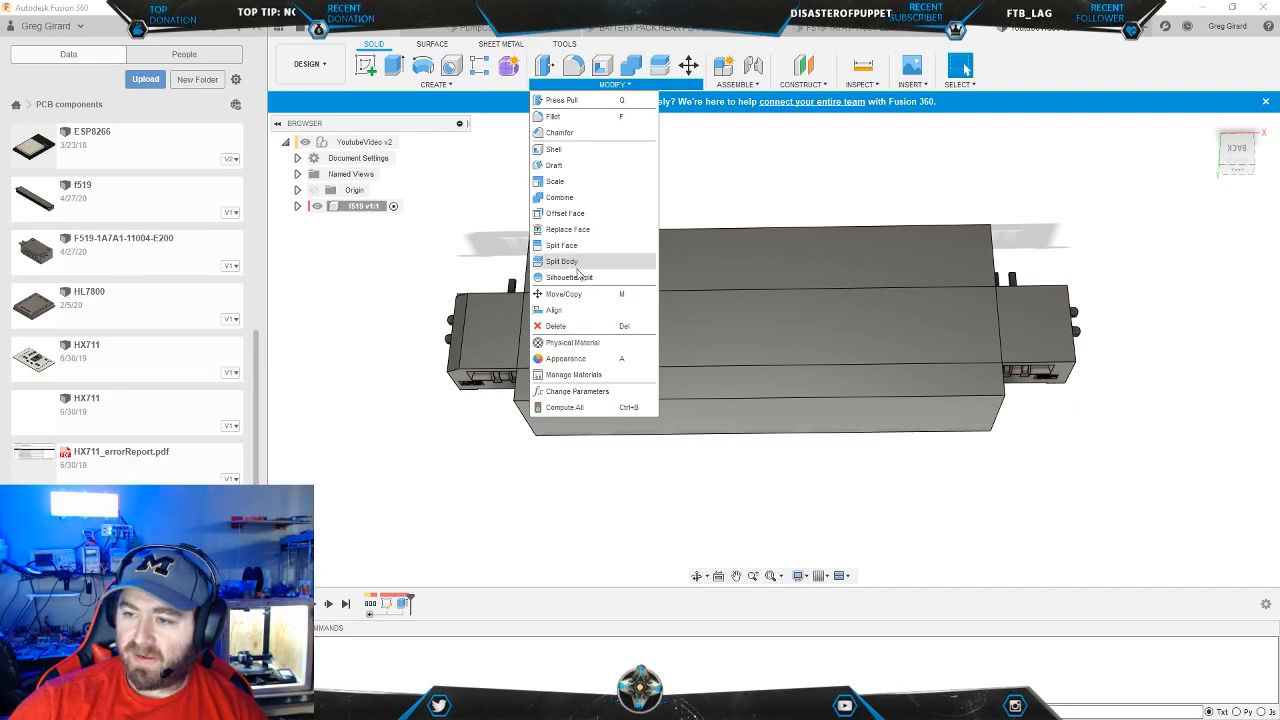
click(561, 261)
click(297, 207)
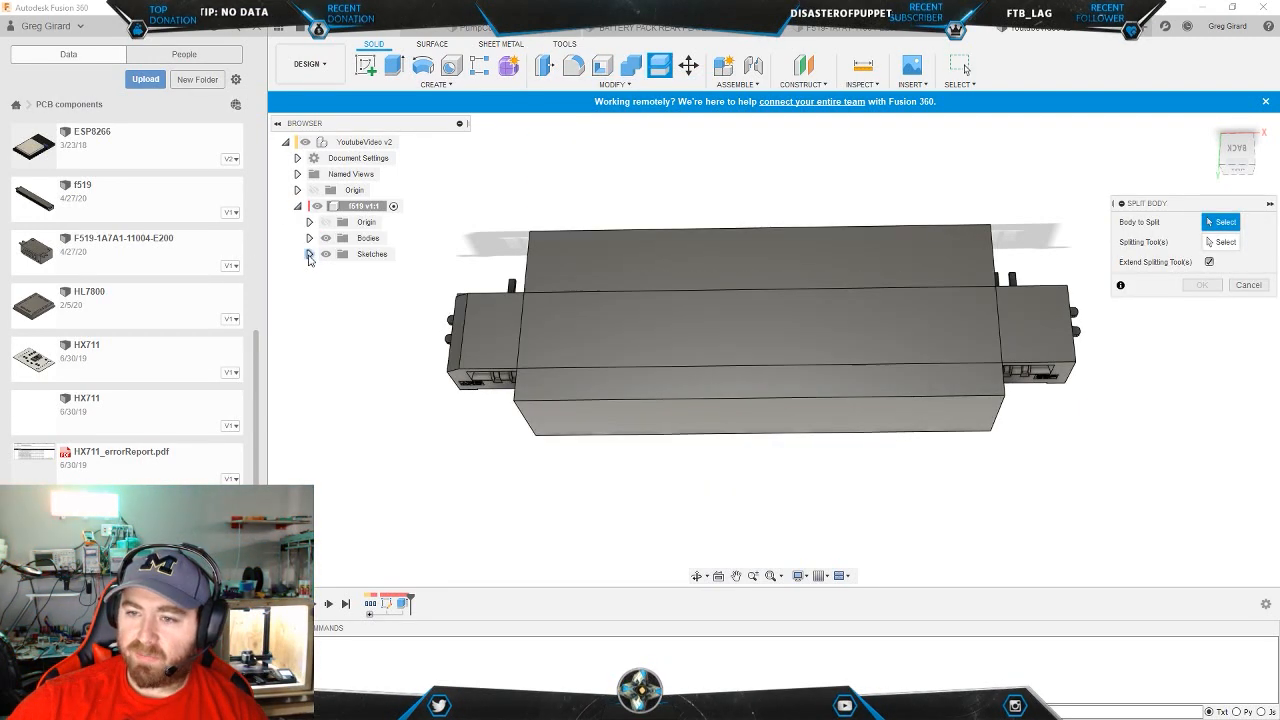
click(309, 240)
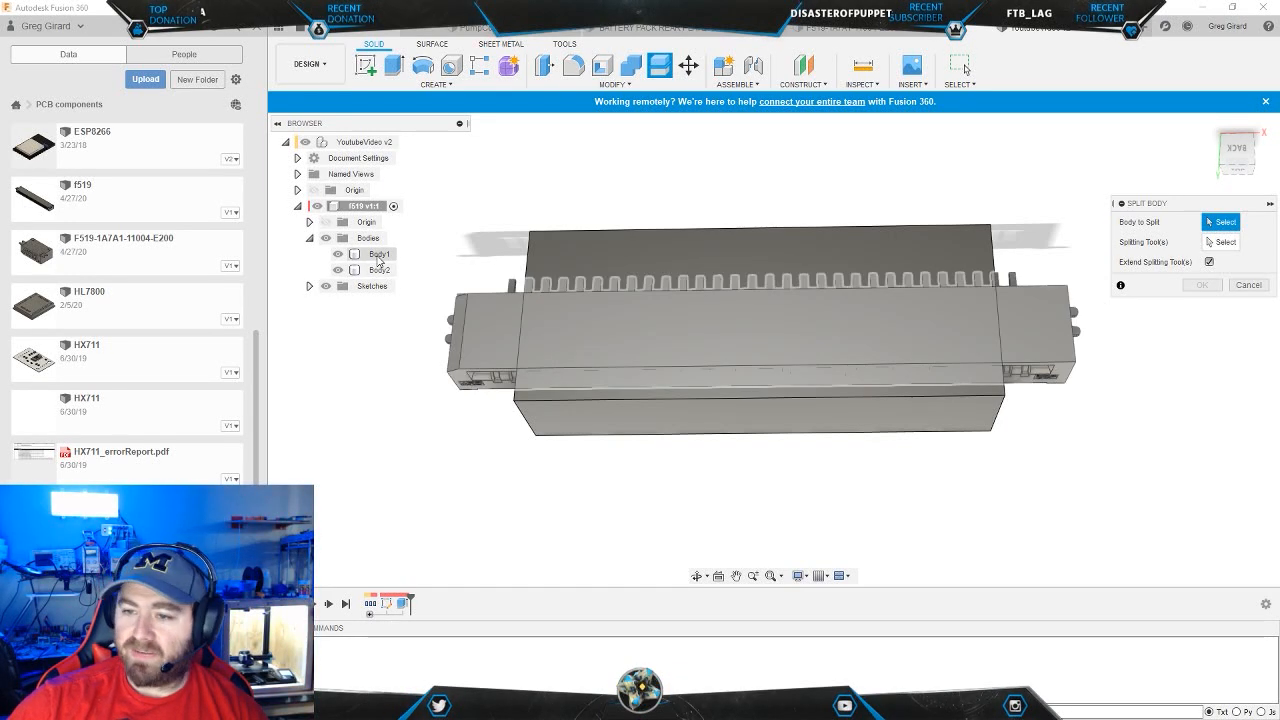
click(379, 256)
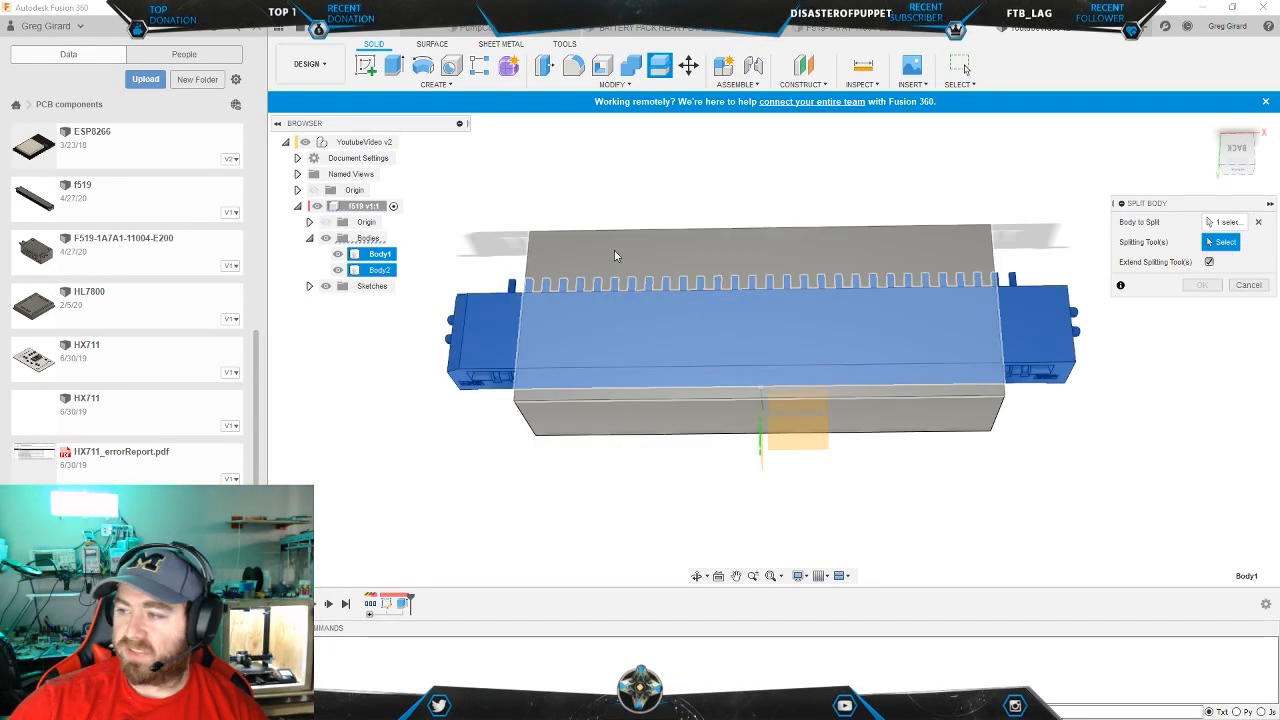
click(648, 305)
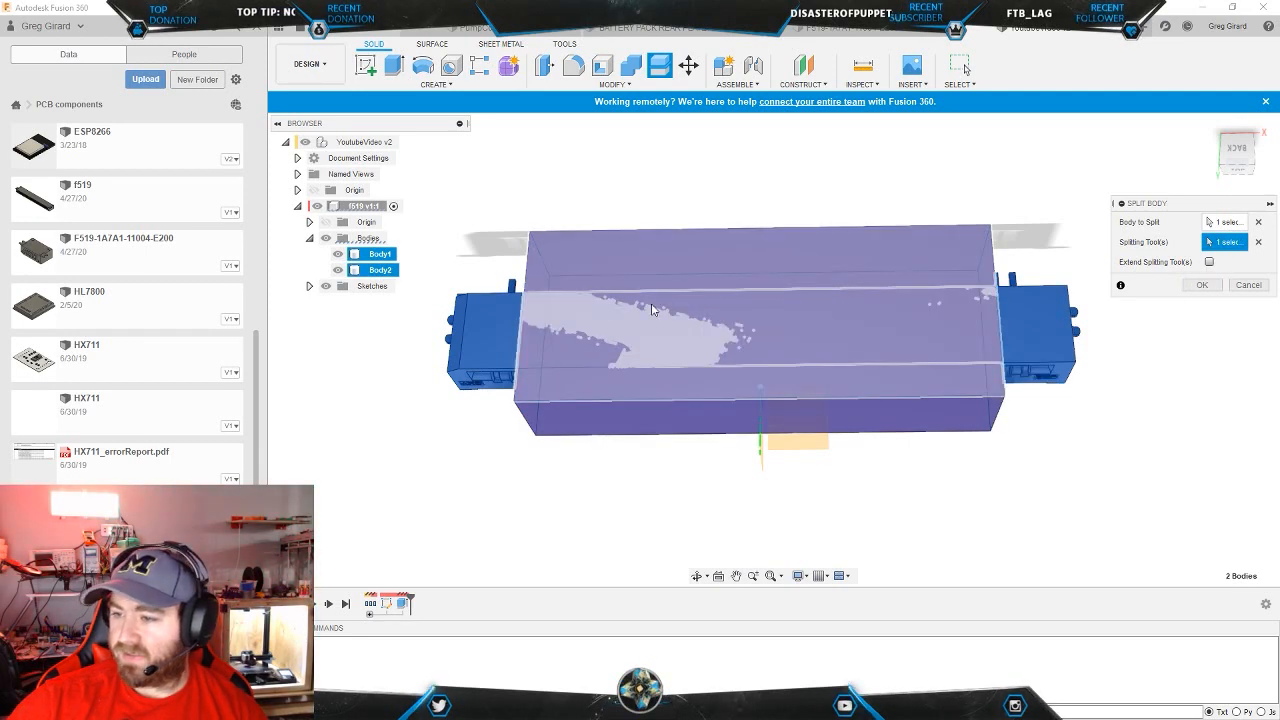
click(1202, 285)
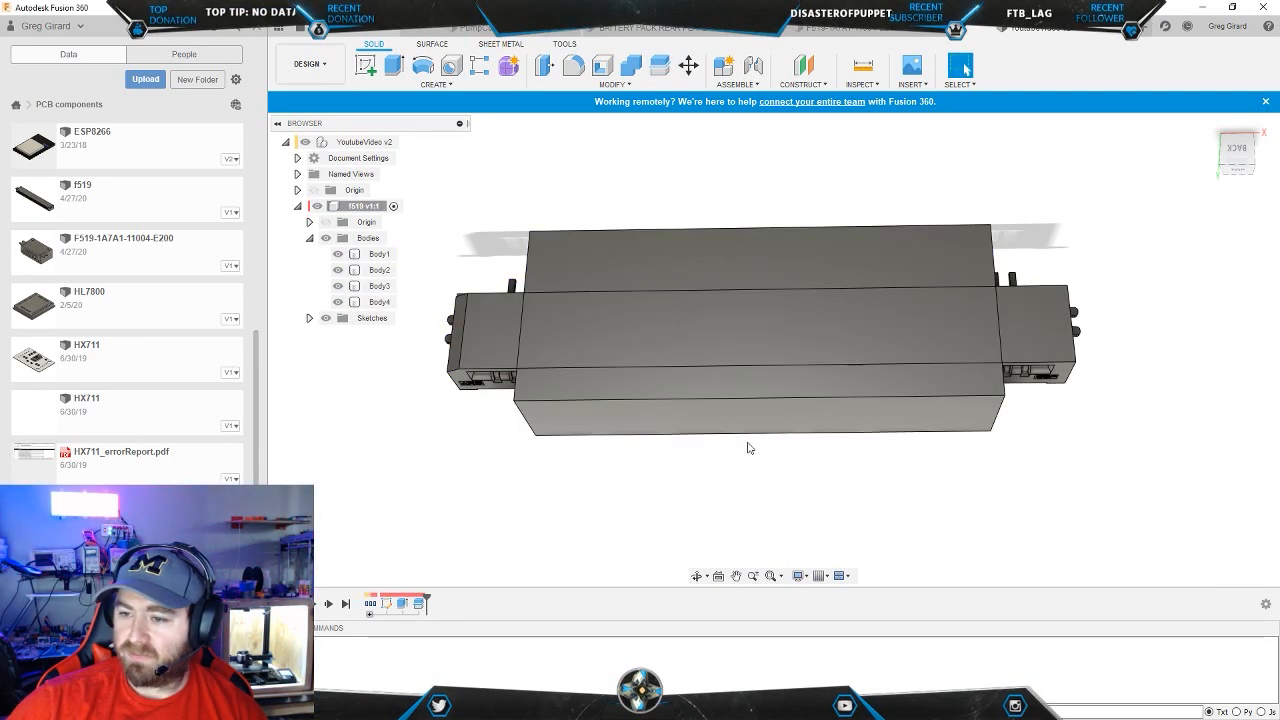
- Hide the connector's middle section (Body1) and the splitting block (Body2), leaving only the two end pieces shown
click(338, 254)
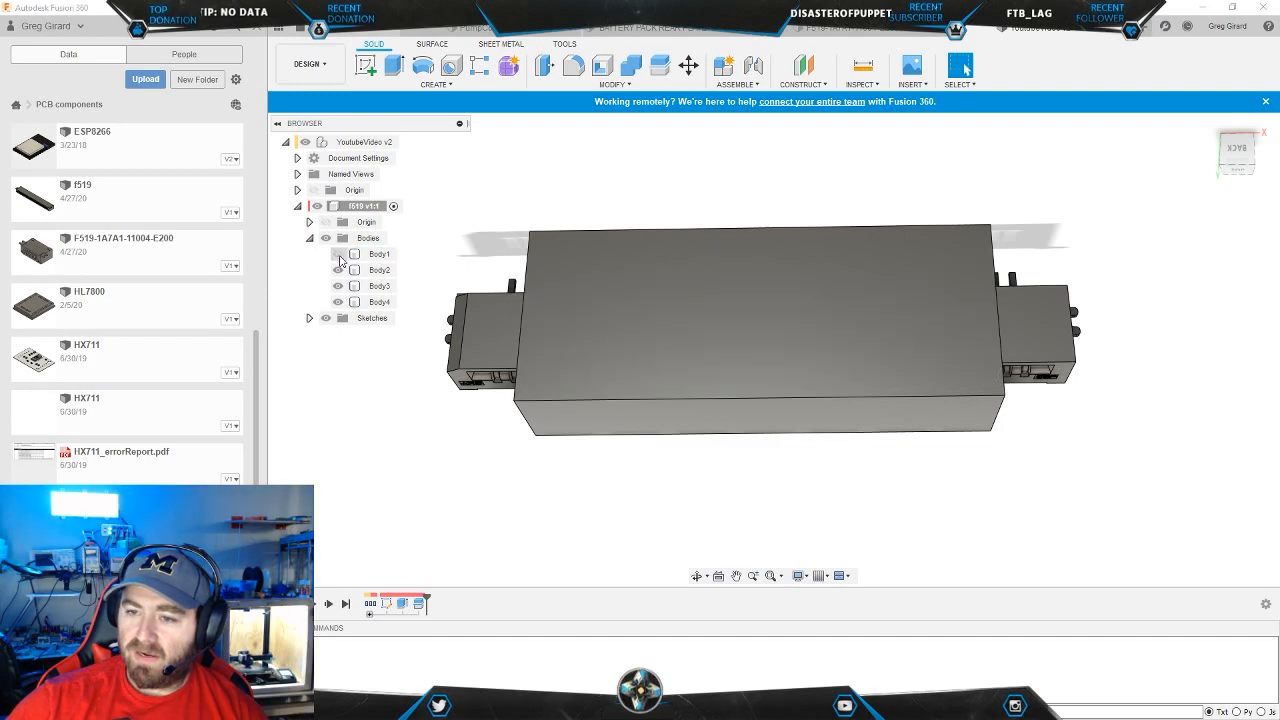
click(338, 270)
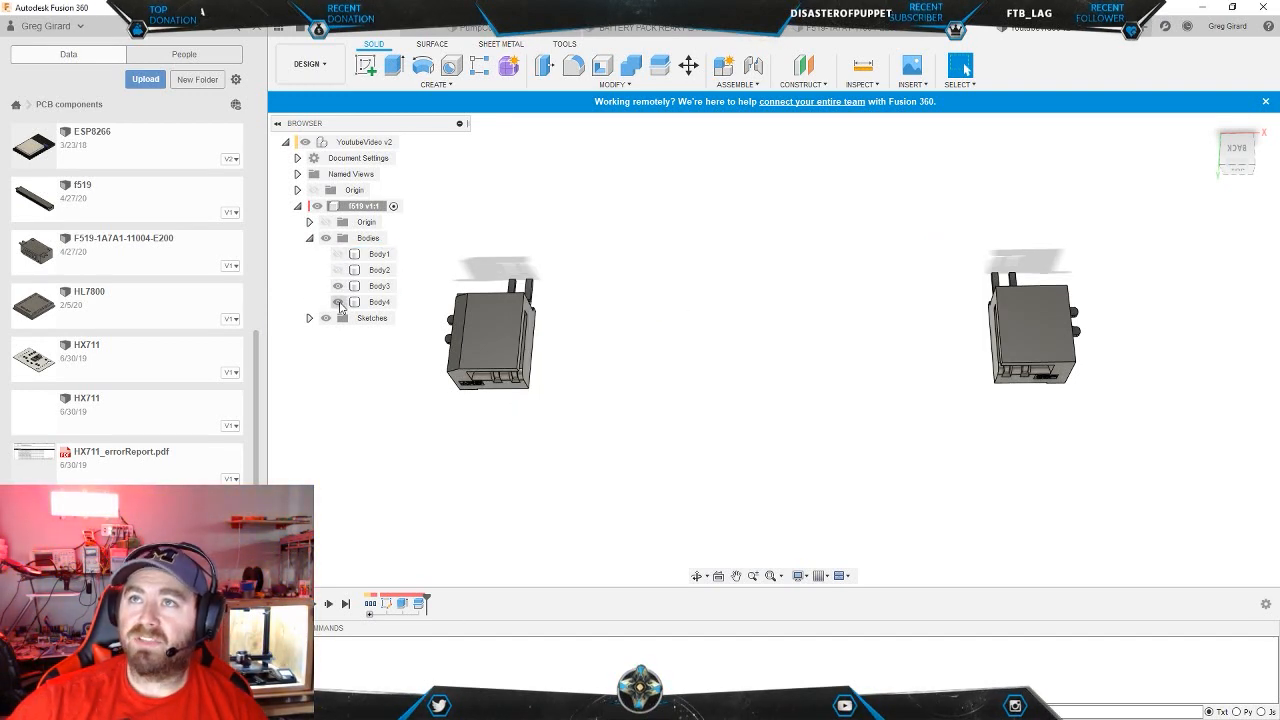
scroll(763, 376, up, 2)
shift+middle_drag(763, 376, 634, 363)
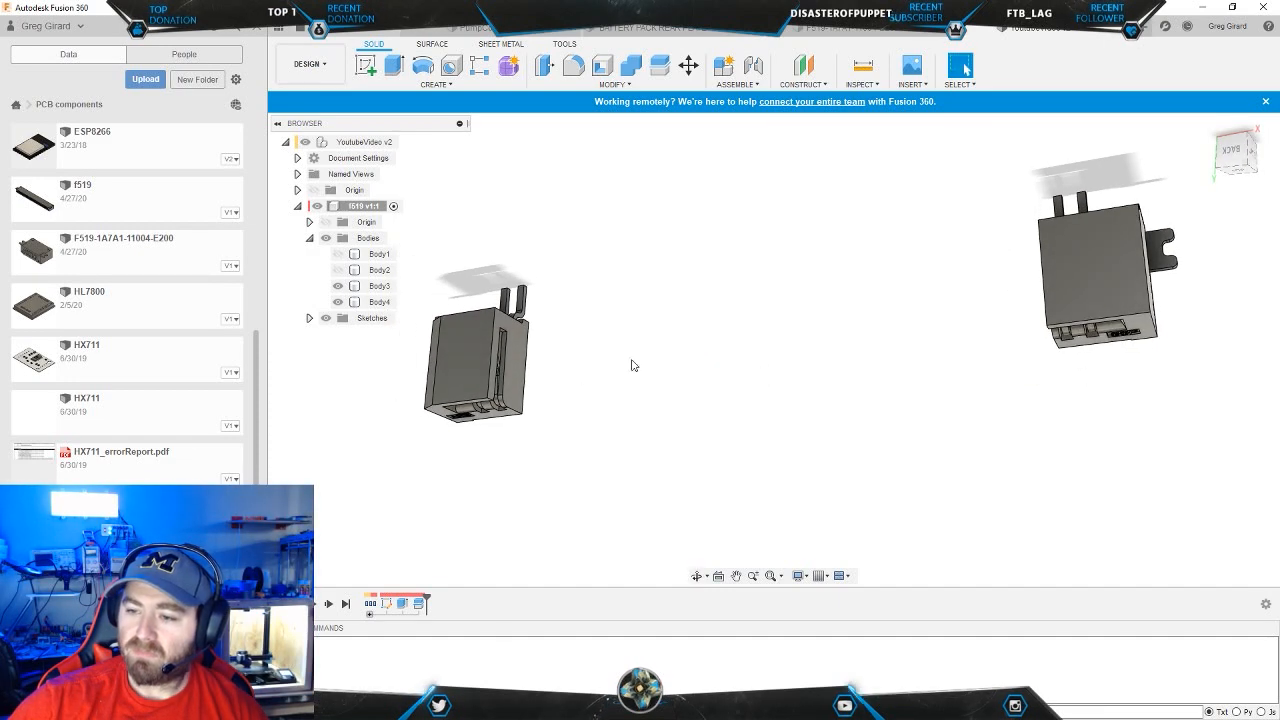
- Align the cut face of end piece Body3 to the cut face of the opposite end piece Body4
click(516, 366)
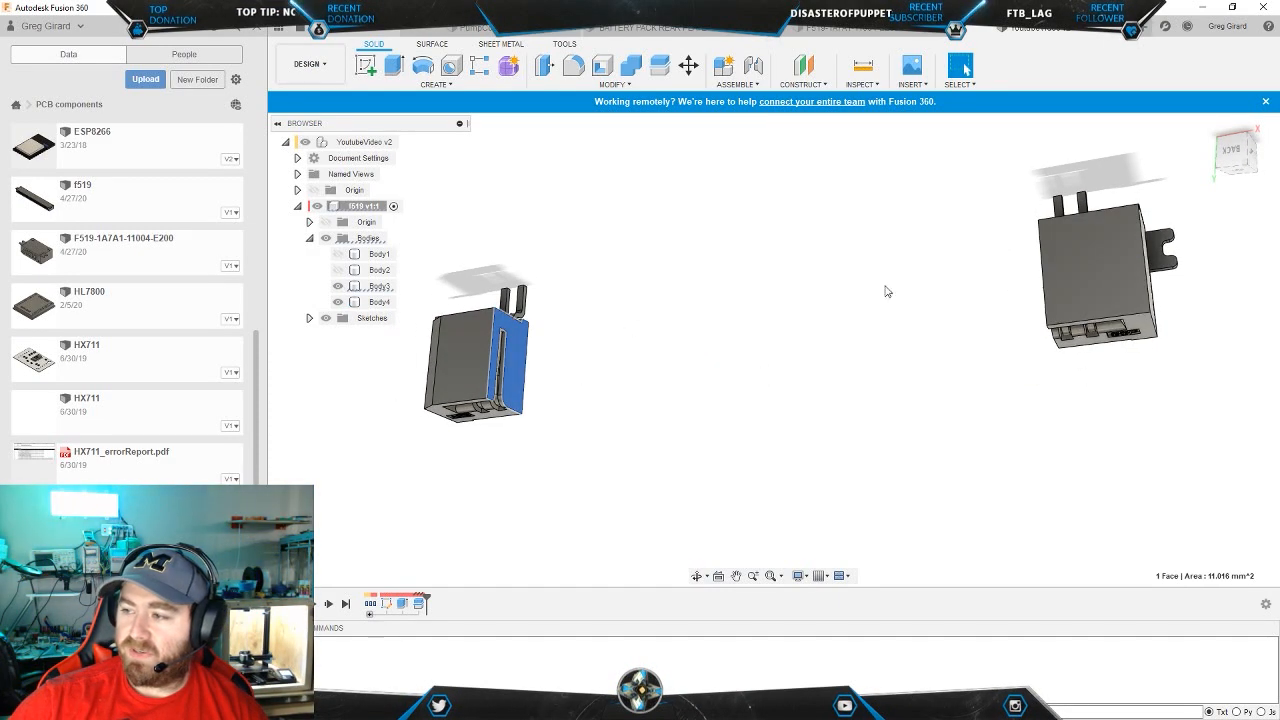
shift+middle_drag(723, 306, 777, 317)
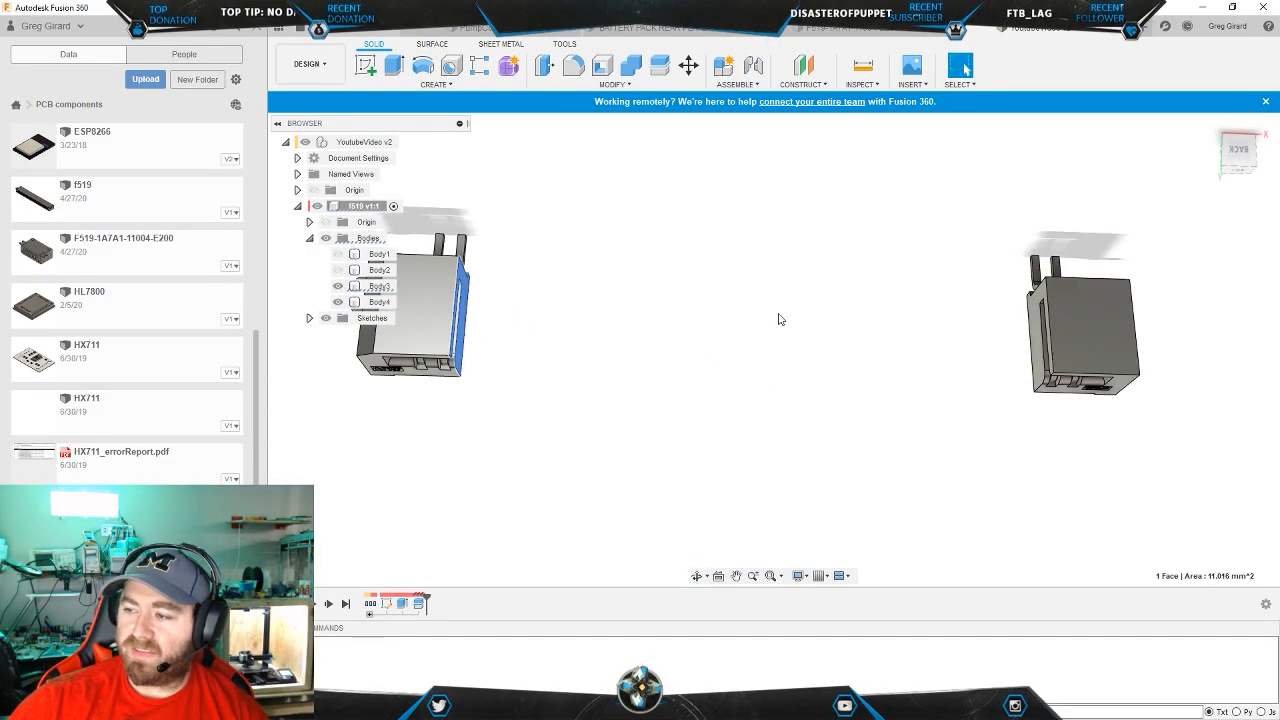
click(613, 85)
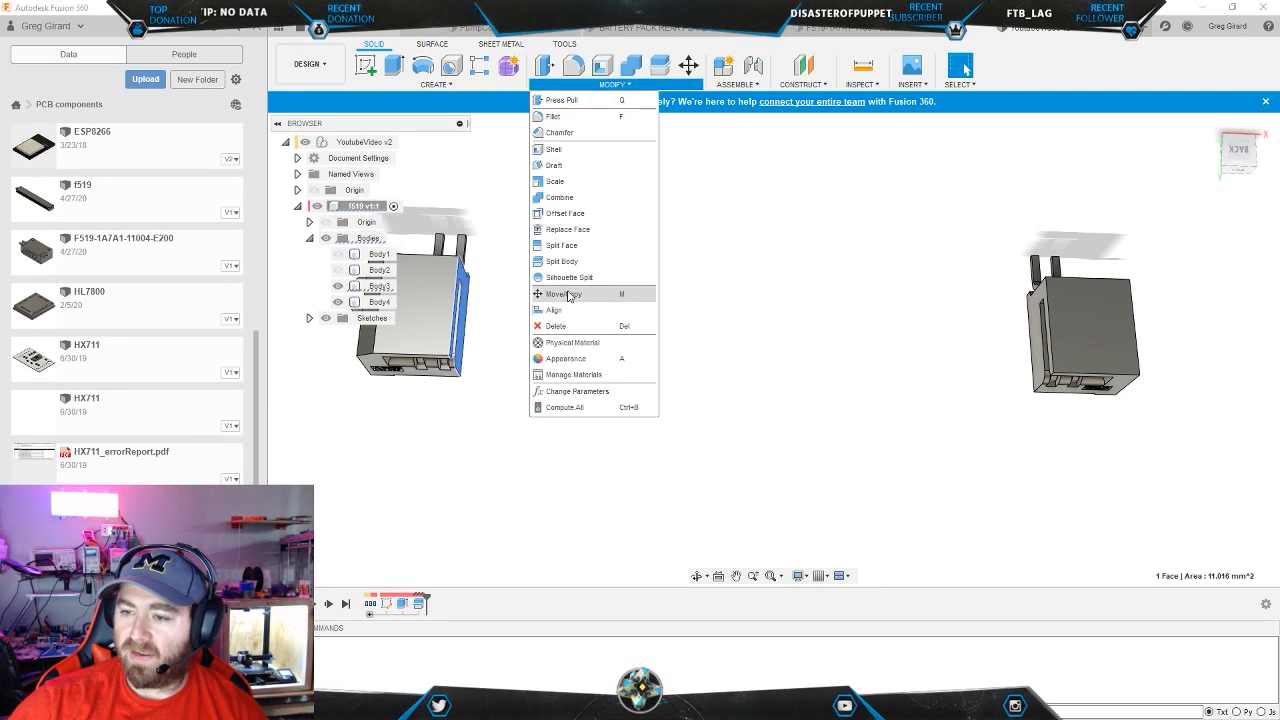
click(560, 310)
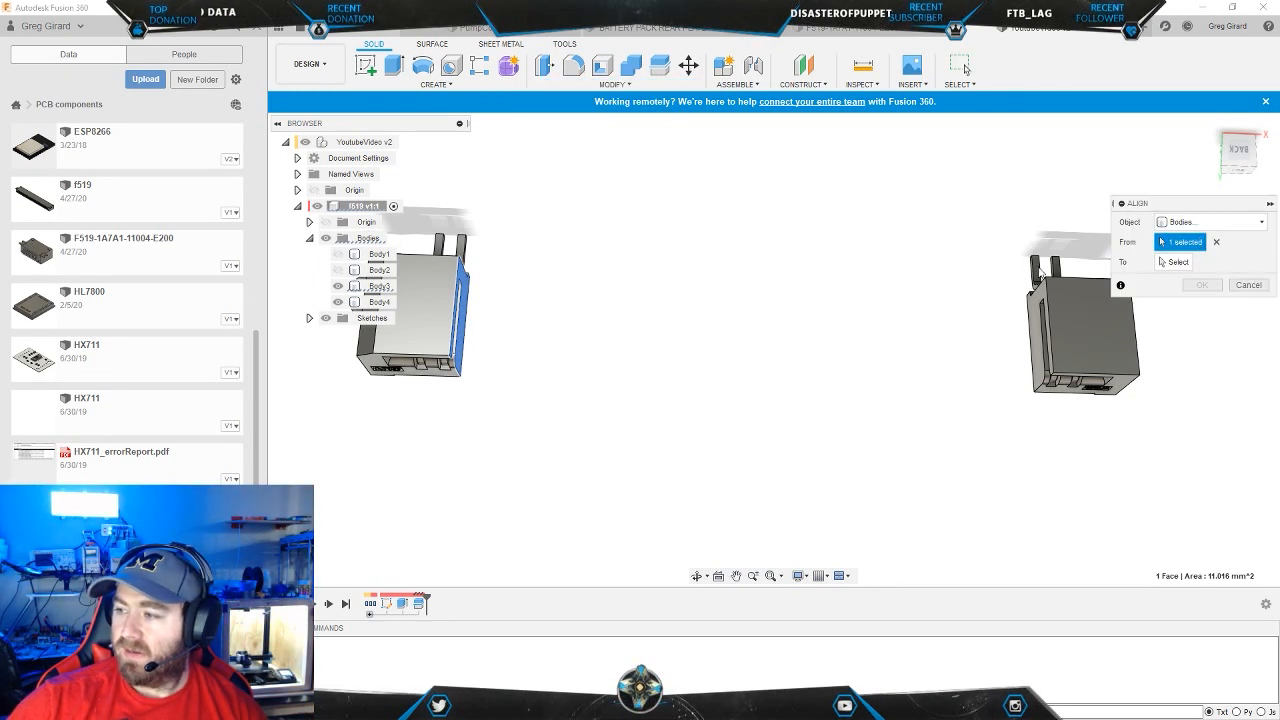
shift+middle_drag(597, 309, 634, 303)
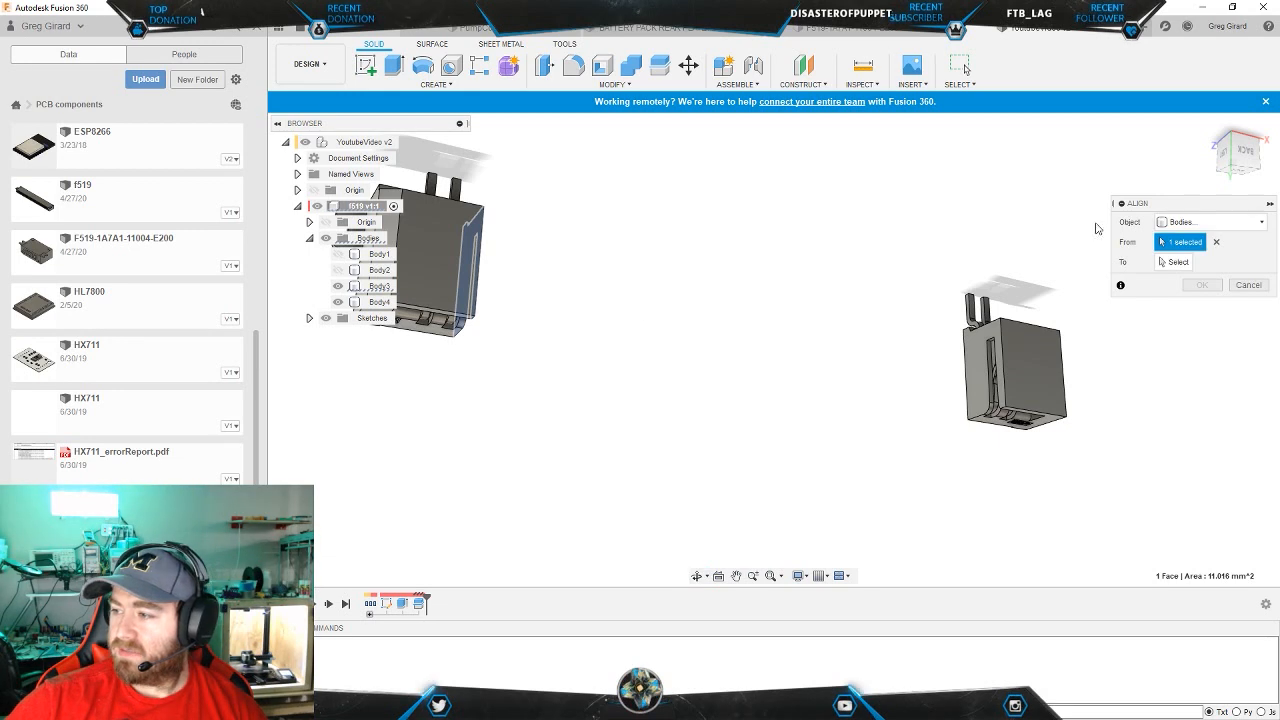
click(990, 375)
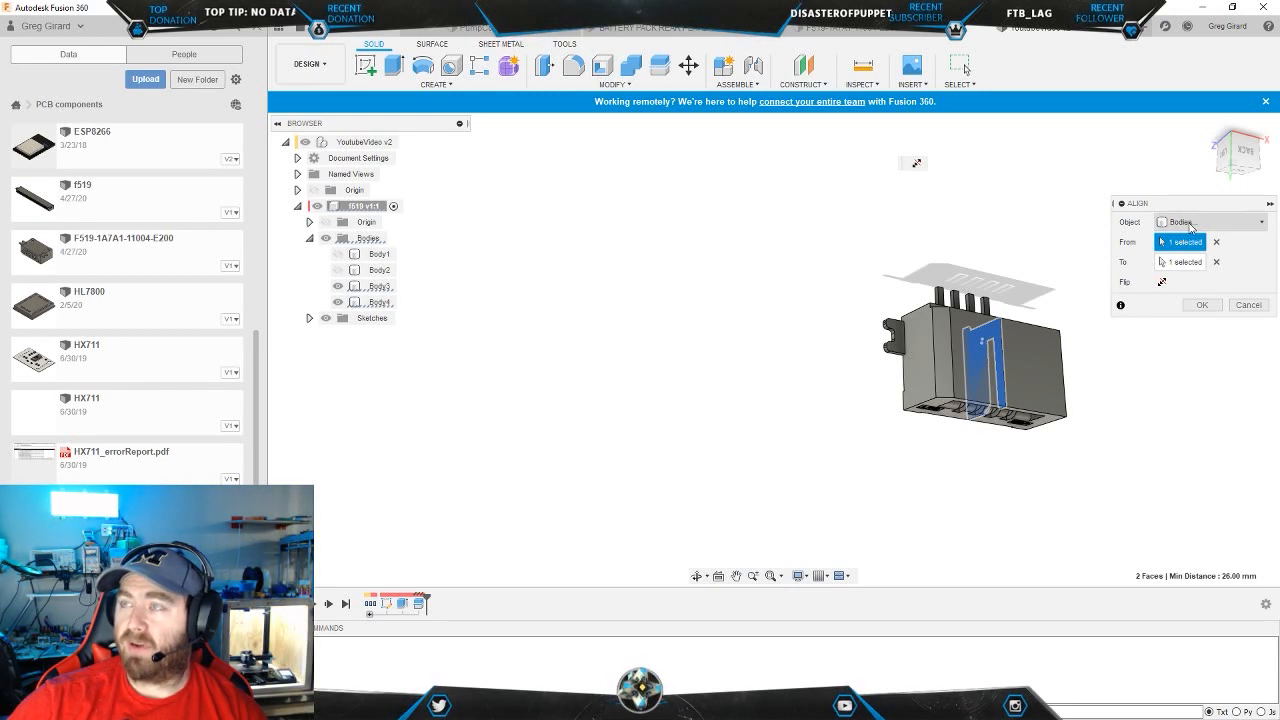
click(1202, 305)
- Combine the two end pieces, Body3 and Body4, into one body with the Join operation
middle_drag(1107, 371, 729, 329)
click(376, 287)
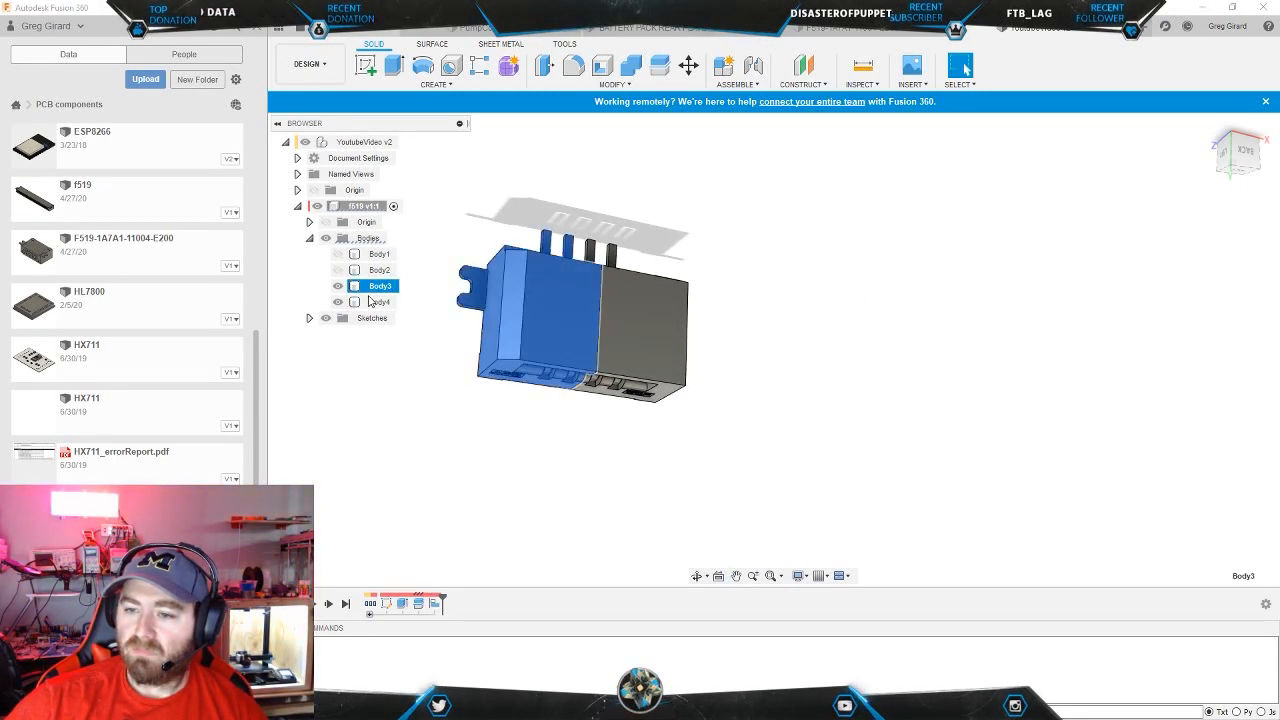
ctrl+click(379, 302)
click(614, 84)
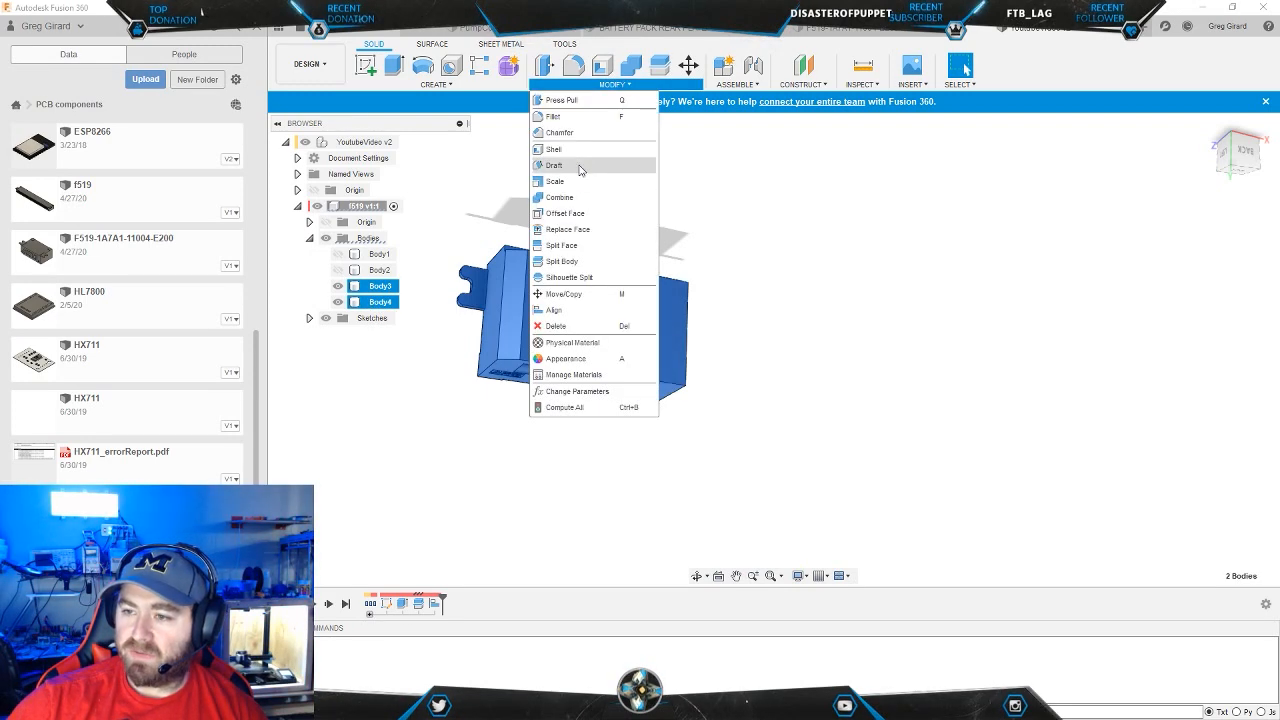
click(559, 197)
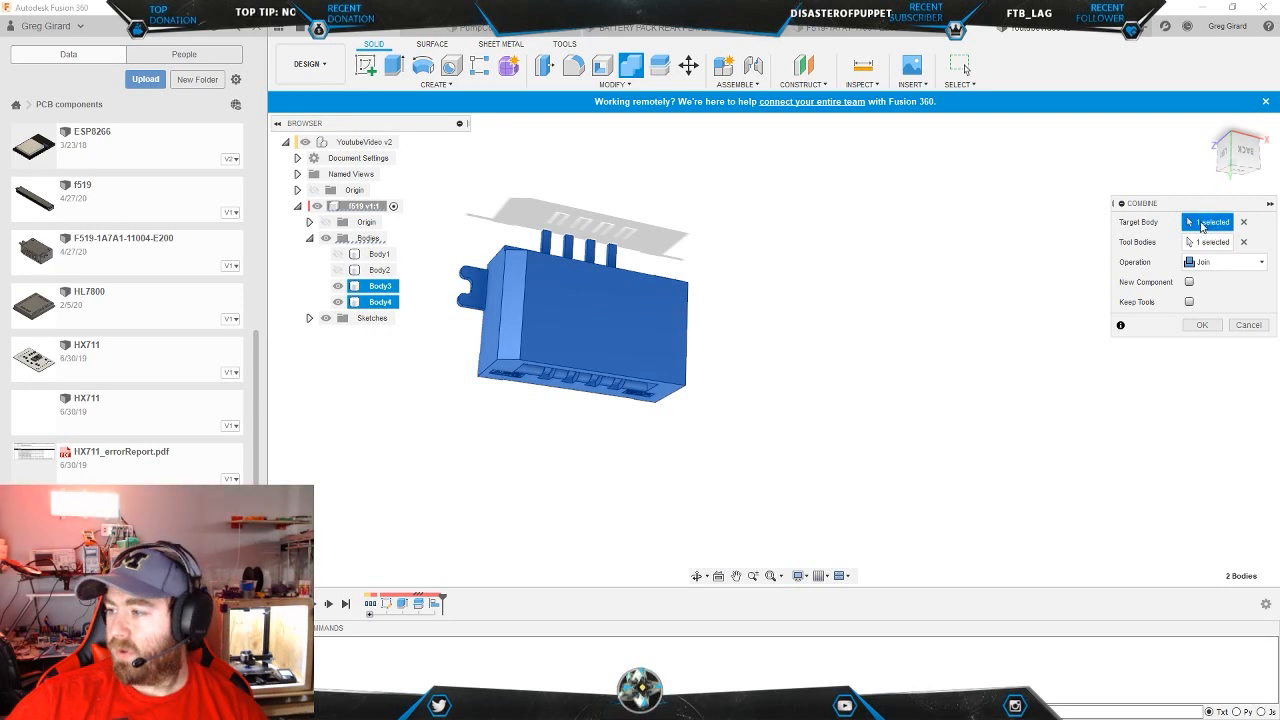
click(1235, 265)
click(1235, 265)
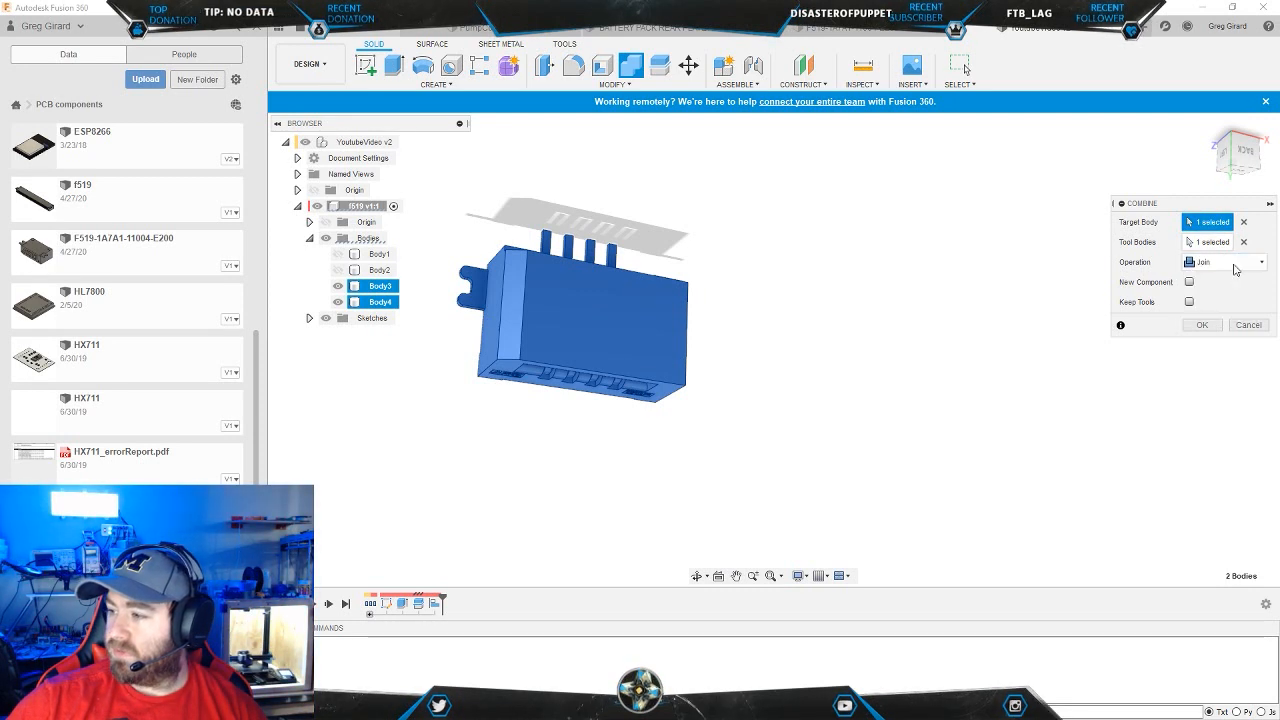
click(1200, 325)
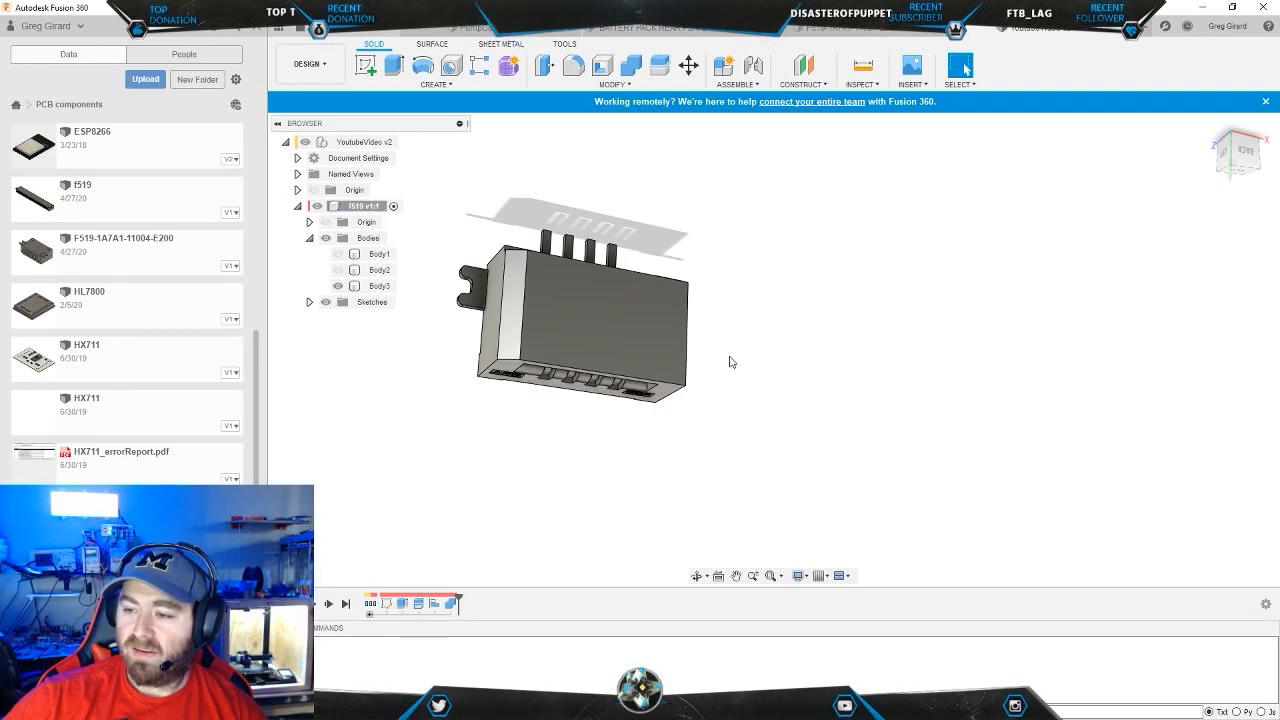
shift+middle_drag(749, 320, 675, 320)
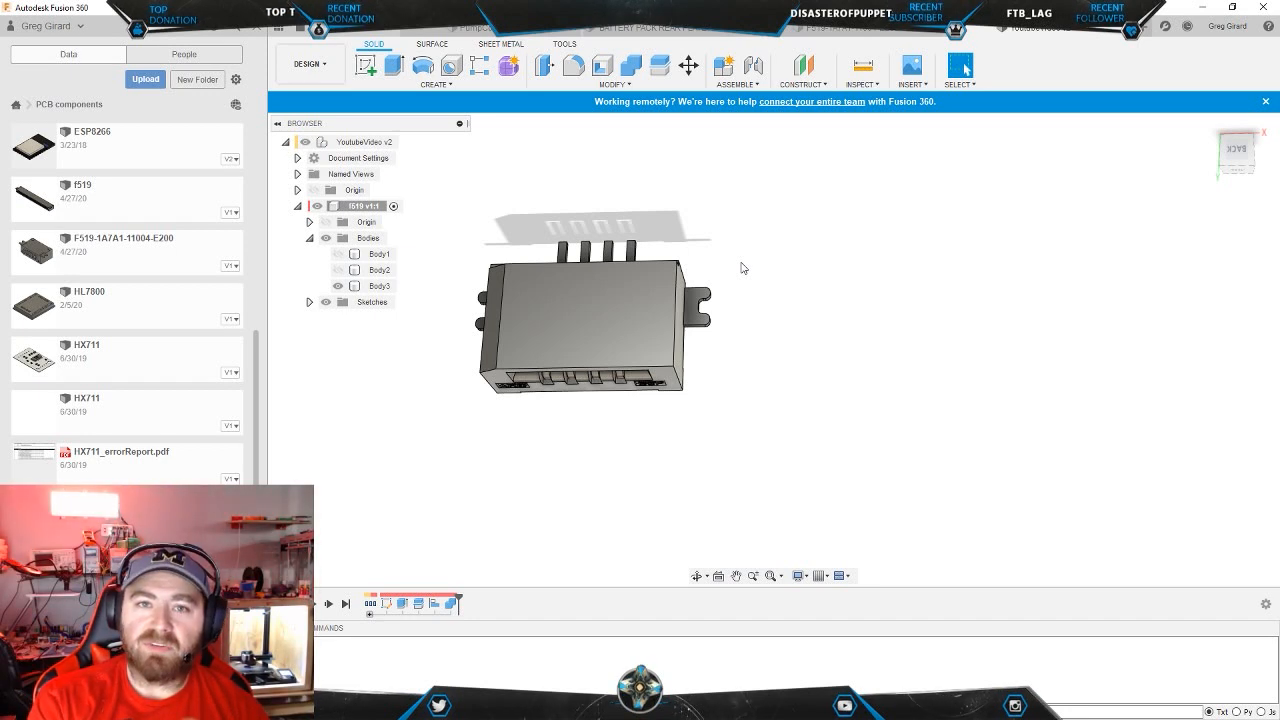
middle_drag(735, 383, 771, 381)
shift+middle_drag(592, 411, 506, 352)
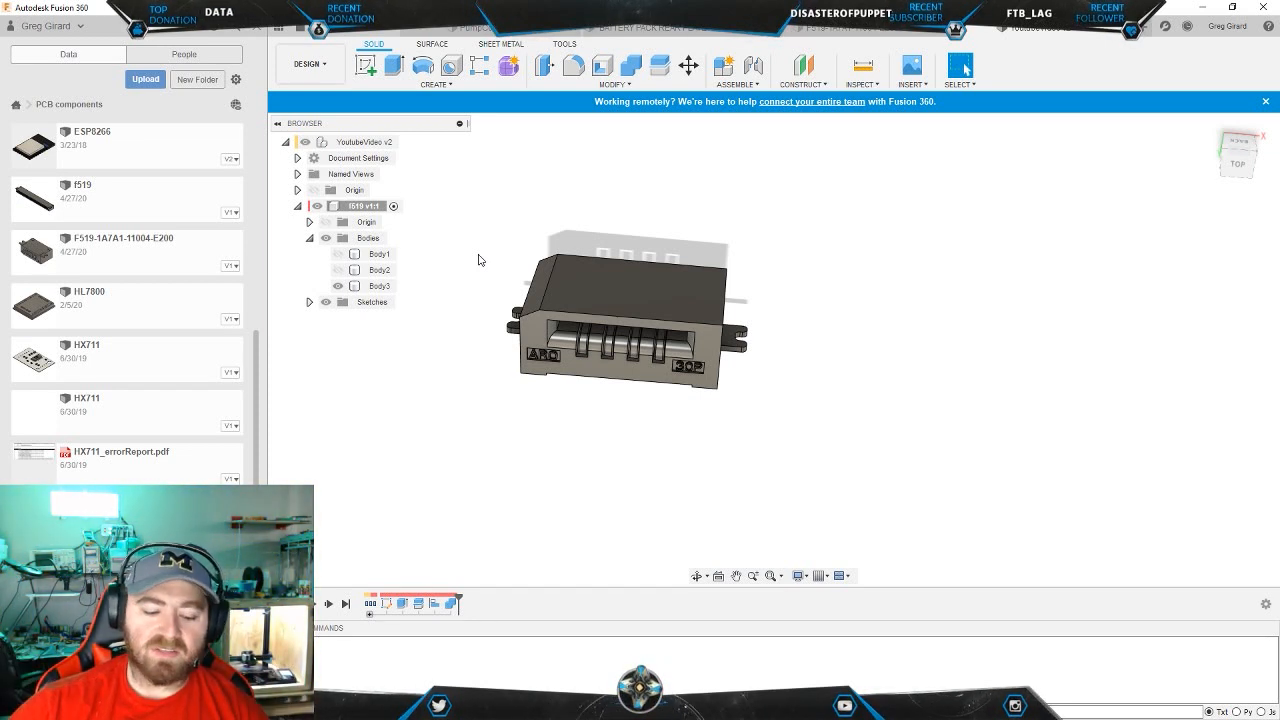
mouse_move(477, 263)
shift+middle_down()
mouse_move(477, 274)
mouse_move(480, 231)
mouse_move(467, 263)
shift+middle_up()
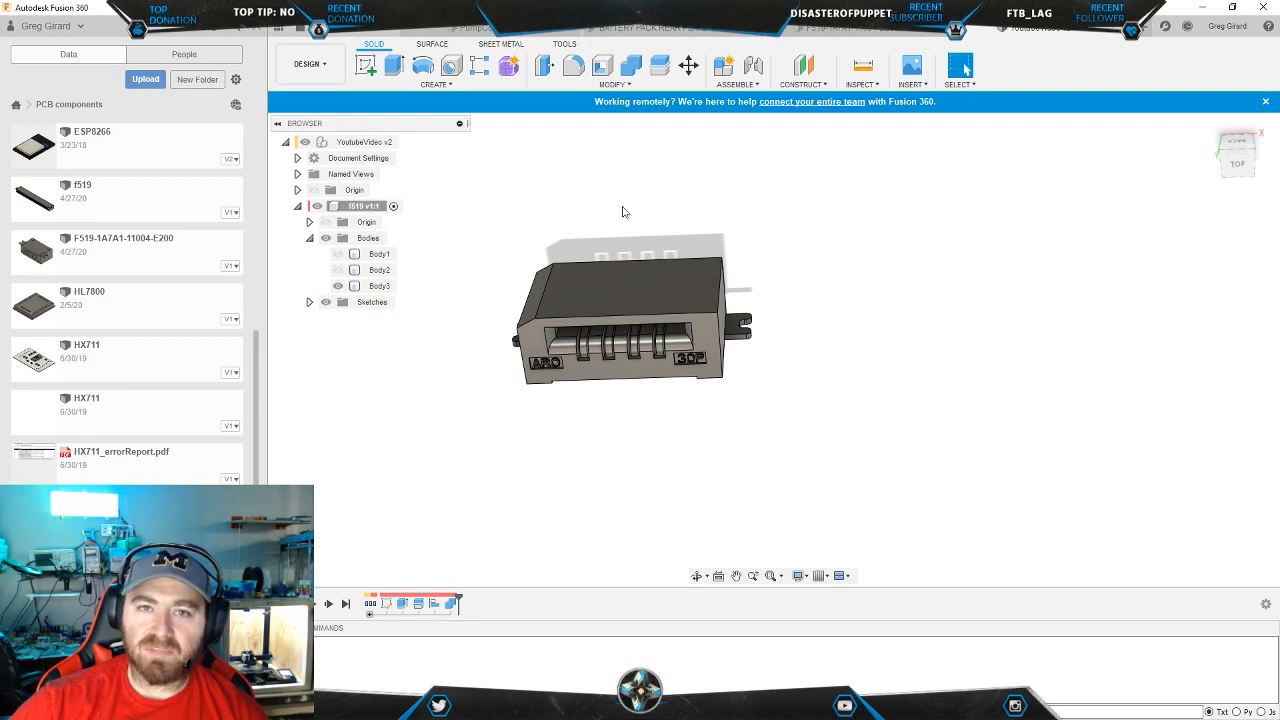